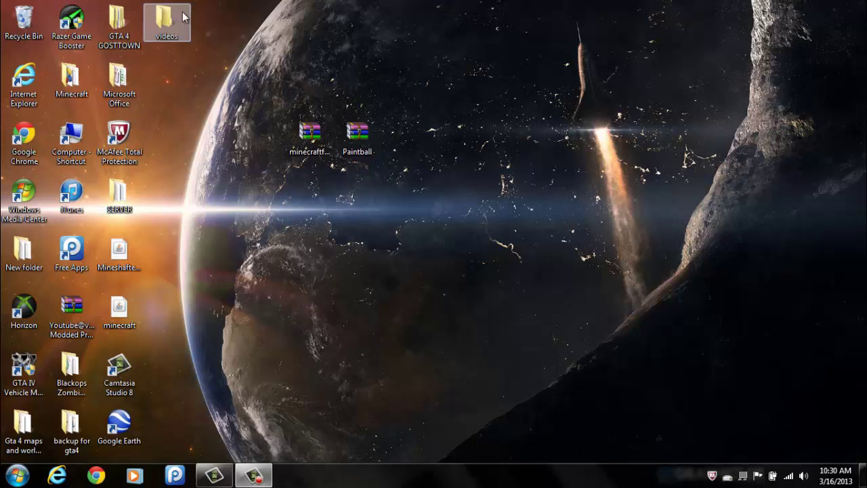
drag(243, 10, 396, 123)
drag(157, 76, 201, 258)
drag(157, 69, 276, 439)
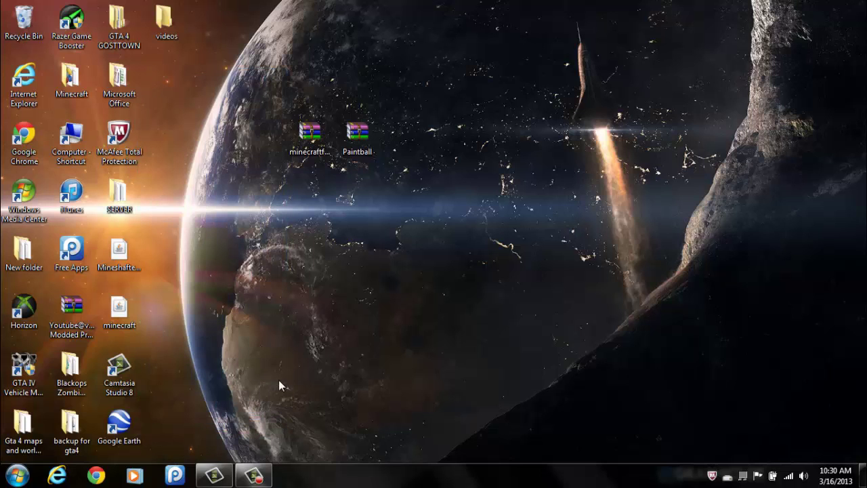
mouse_move(392, 1)
mouse_down()
mouse_move(275, 38)
mouse_move(277, 163)
mouse_up()
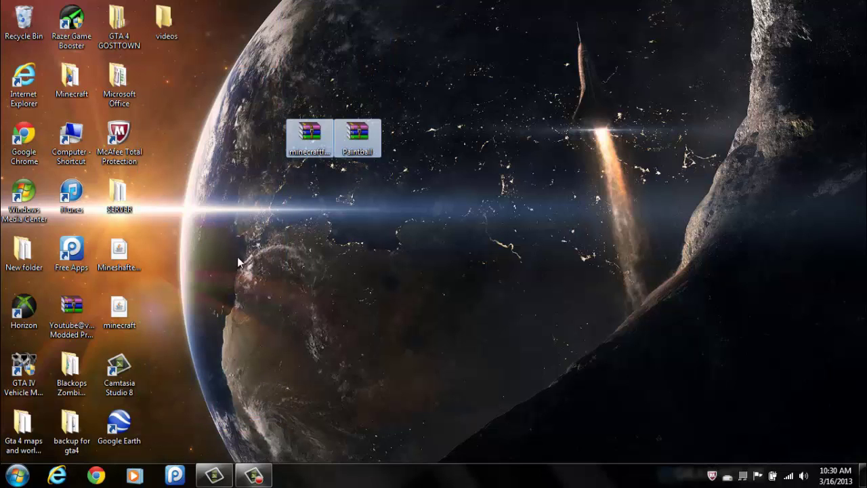
Step: Open Google Chrome in a maximized window and load the site mineshafter.info
click(95, 476)
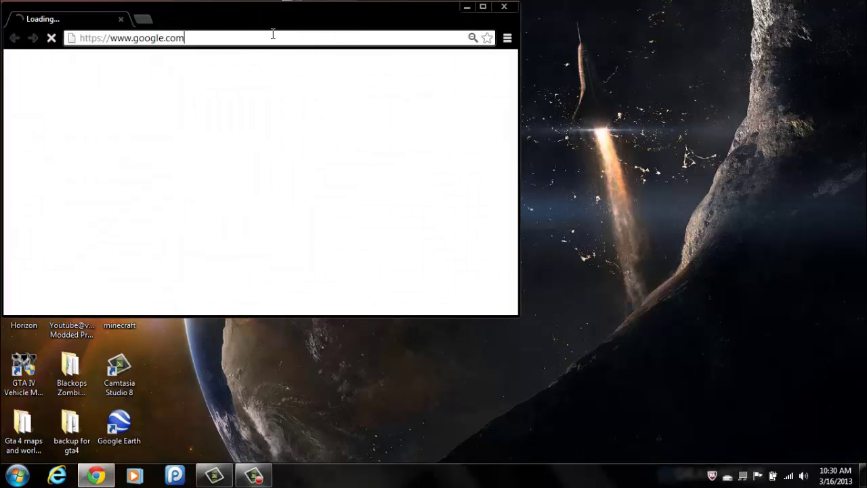
click(273, 34)
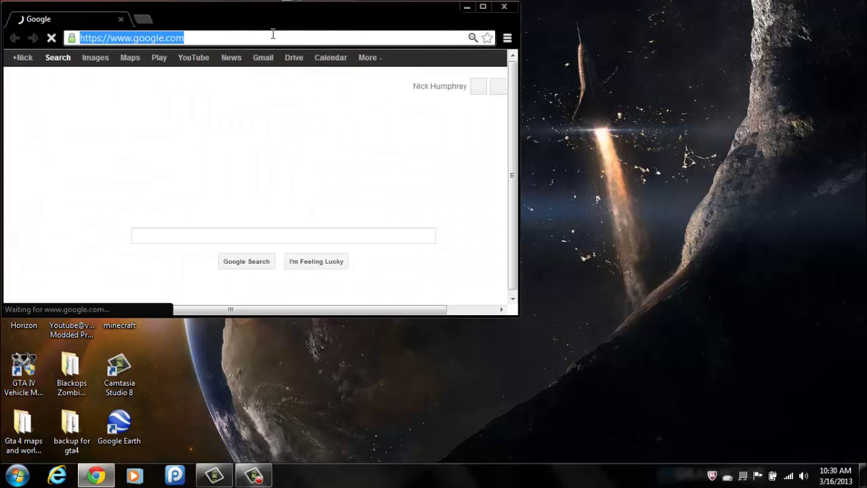
text(minecshafte)
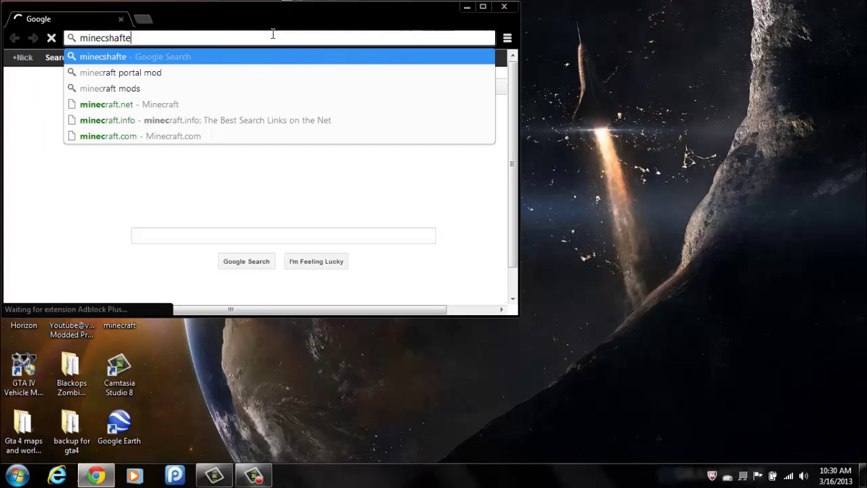
text(r.info)
key(Return)
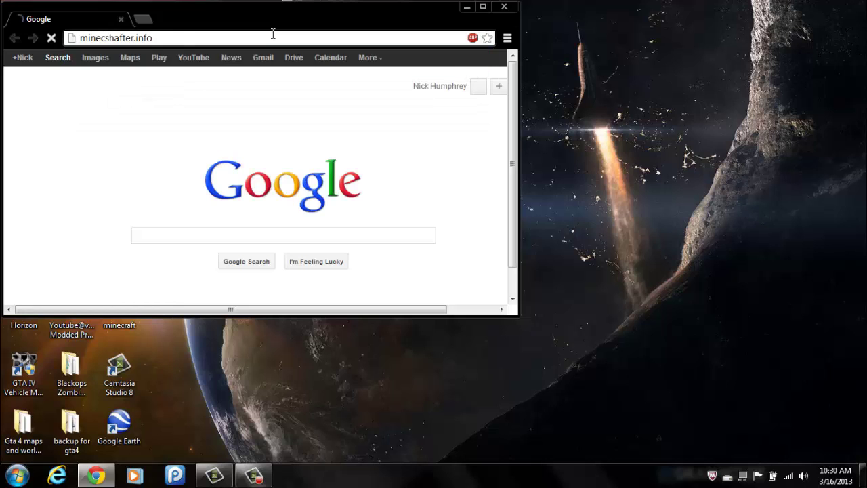
click(483, 6)
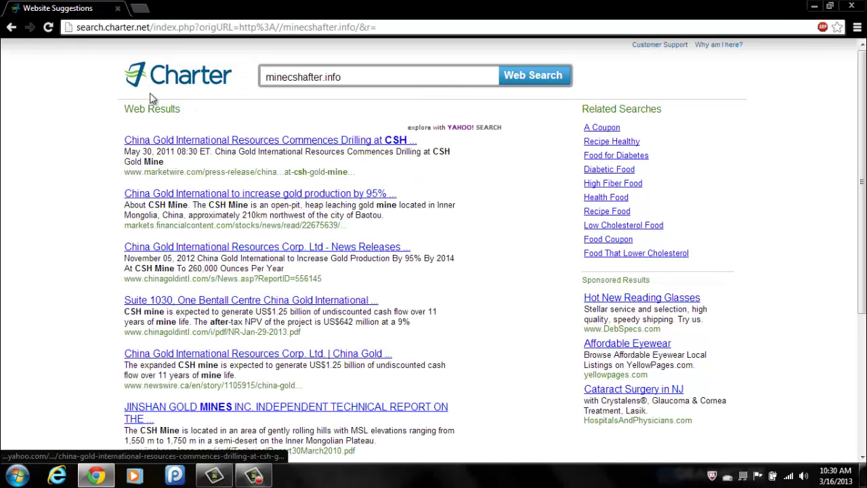
click(174, 29)
text(minec)
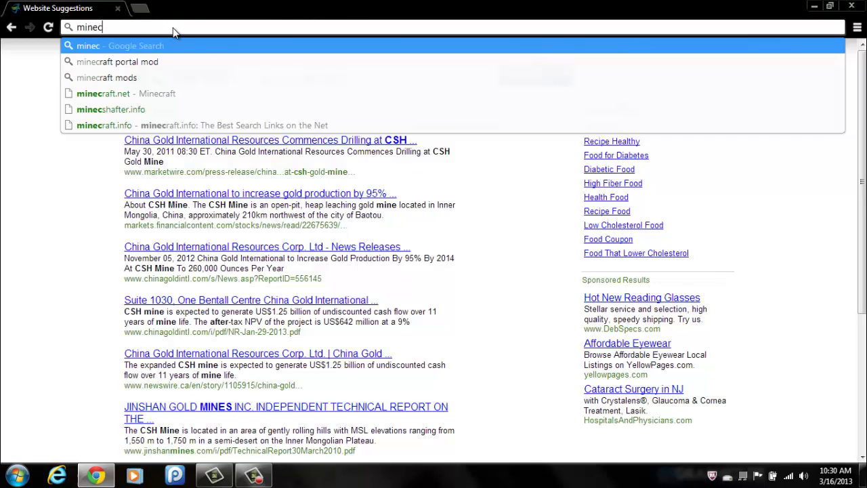
key(BackSpace)
text(shafter.info)
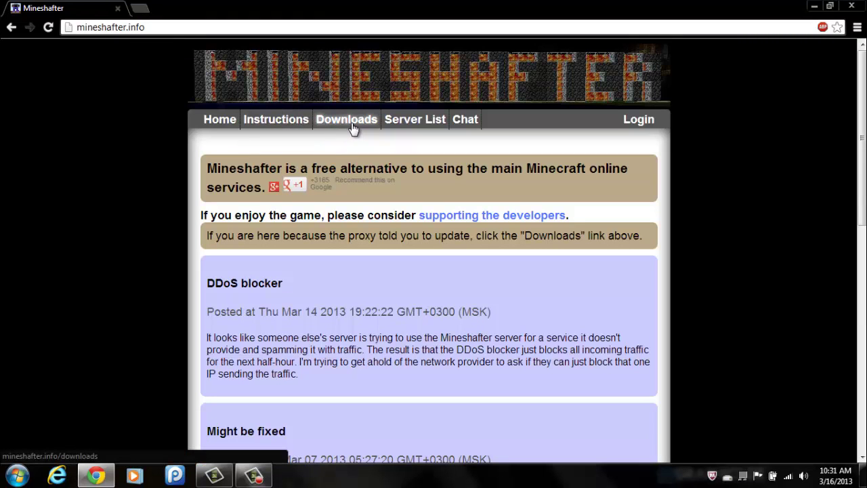
Step: Download the Mineshafter proxy from the site's Downloads page and keep the .jar file despite the warning
click(352, 125)
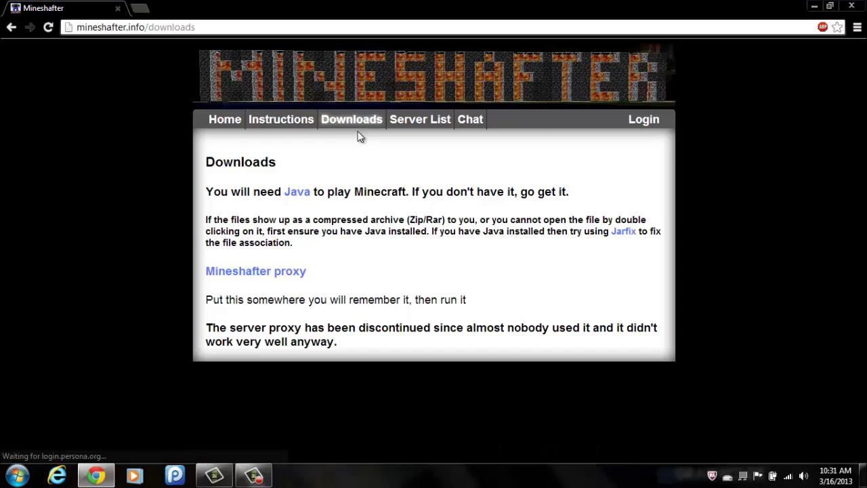
click(284, 271)
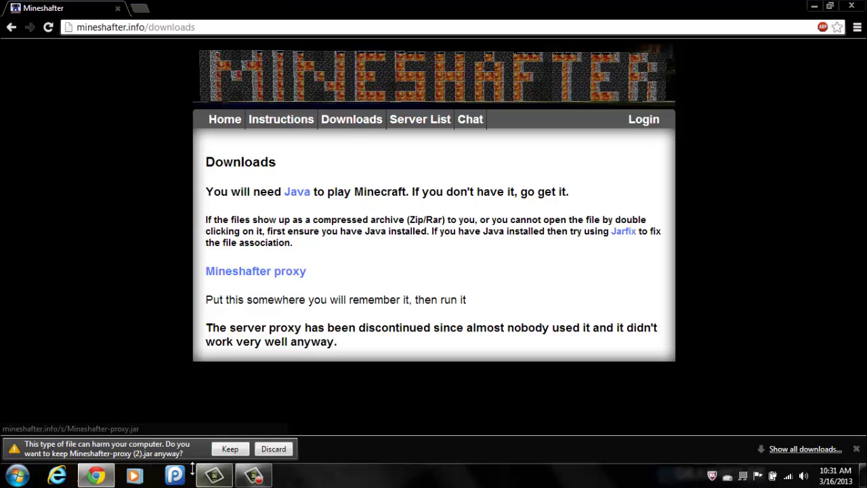
click(225, 447)
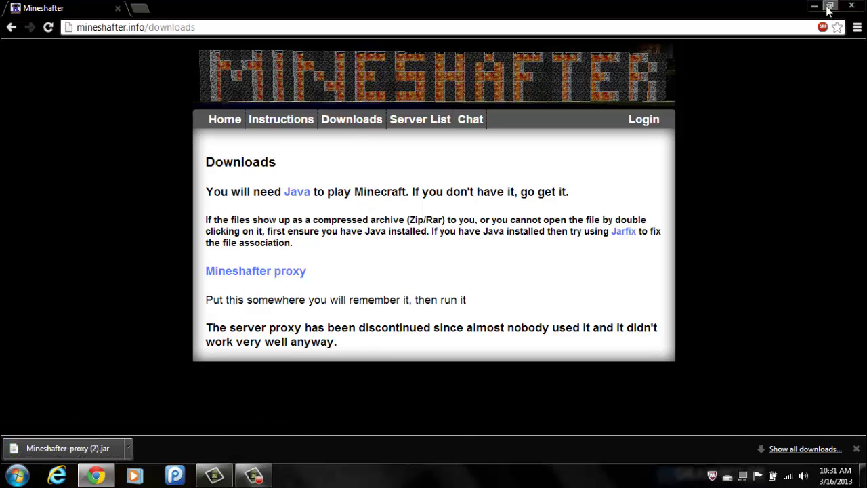
Step: Restore the browser window to its smaller size and minimize it to reveal the desktop
click(830, 5)
drag(38, 295, 205, 212)
scroll(262, 268, down, 1)
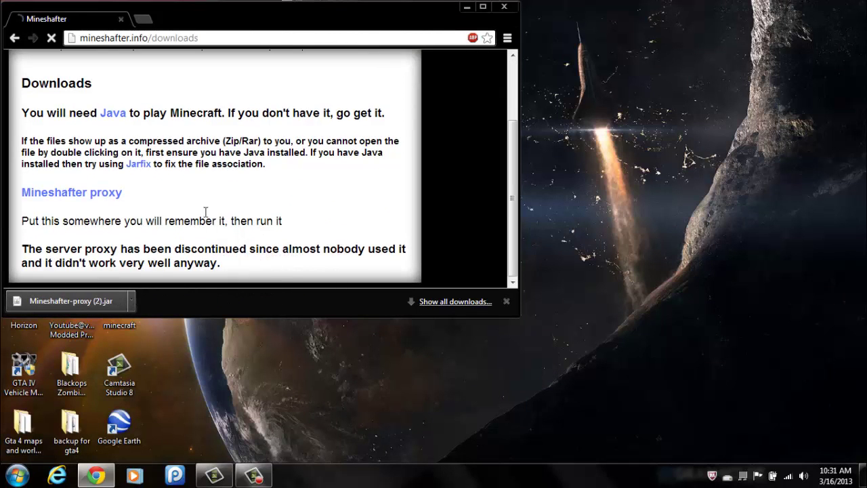
click(465, 5)
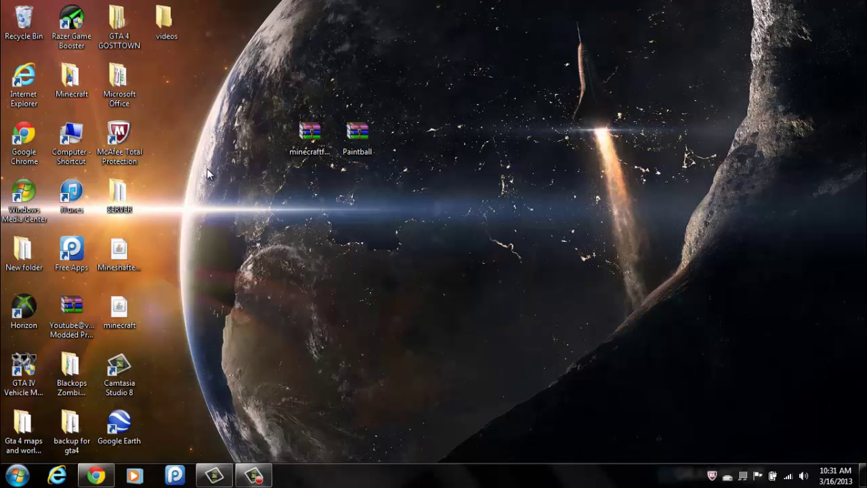
drag(119, 256, 358, 309)
drag(440, 275, 257, 323)
drag(359, 312, 139, 246)
click(227, 215)
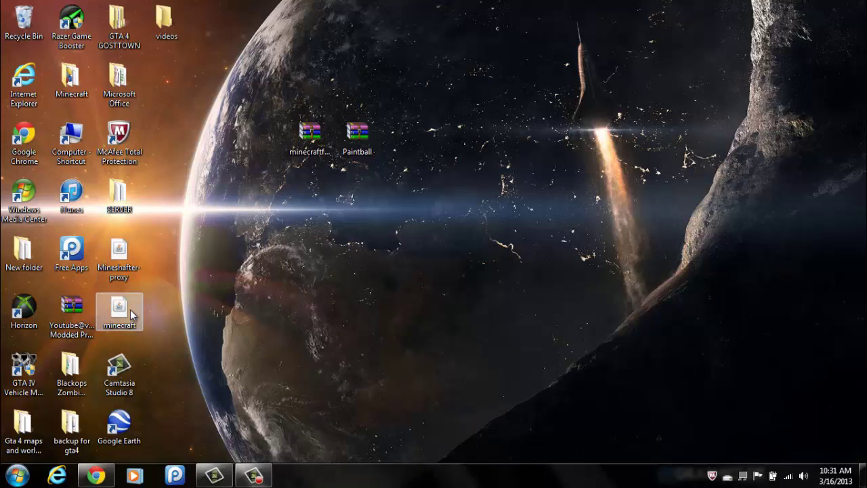
drag(132, 313, 318, 279)
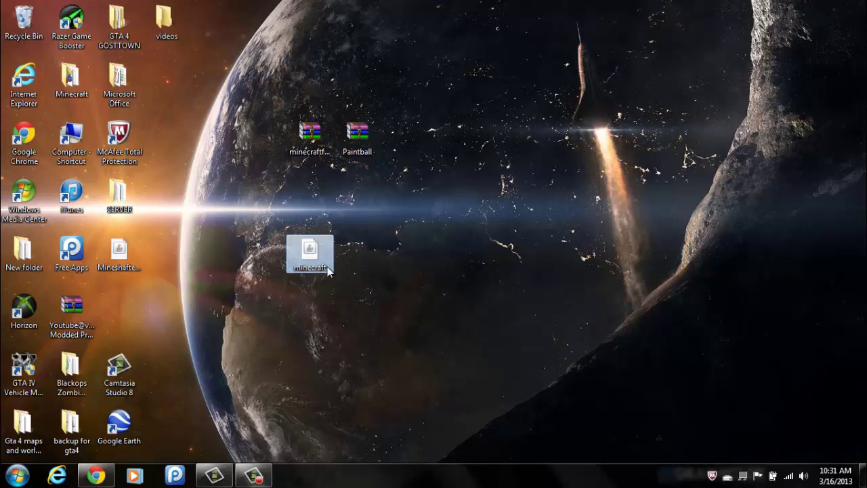
drag(328, 270, 281, 299)
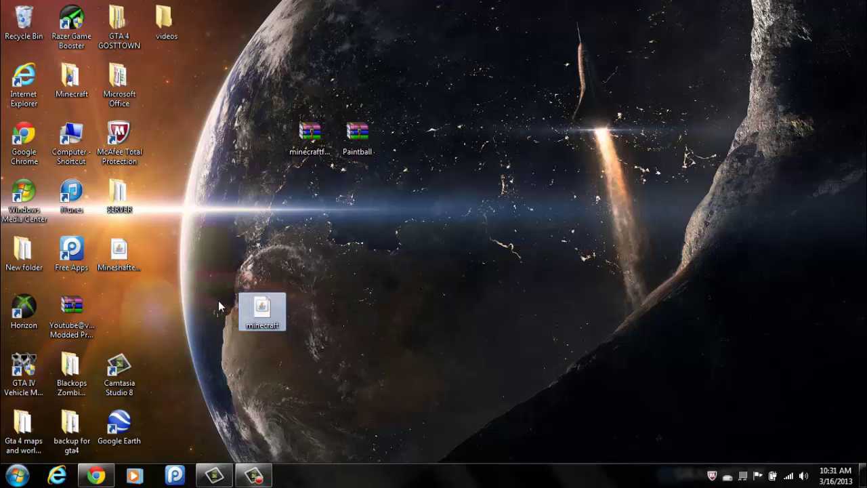
drag(261, 308, 120, 308)
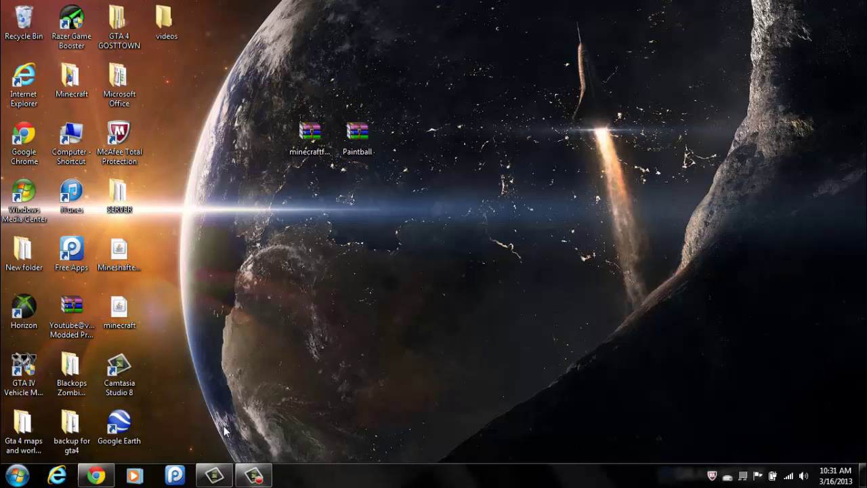
mouse_move(280, 91)
mouse_down()
mouse_move(347, 102)
mouse_move(378, 206)
mouse_up()
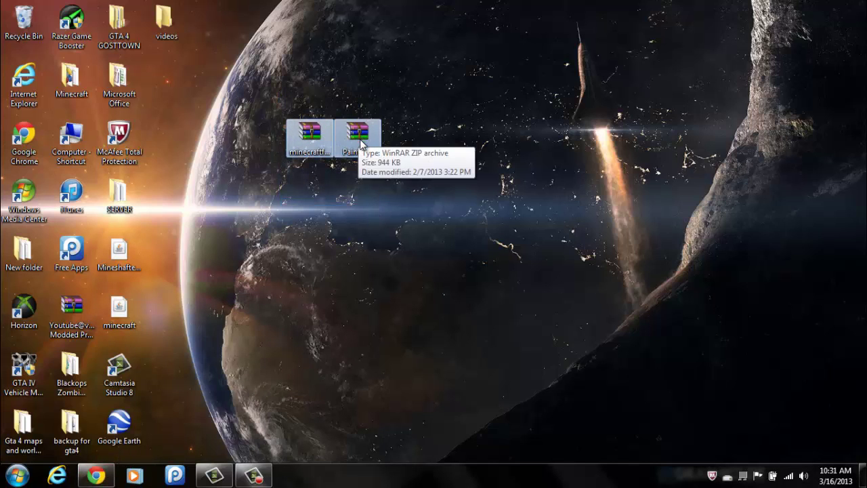
click(300, 143)
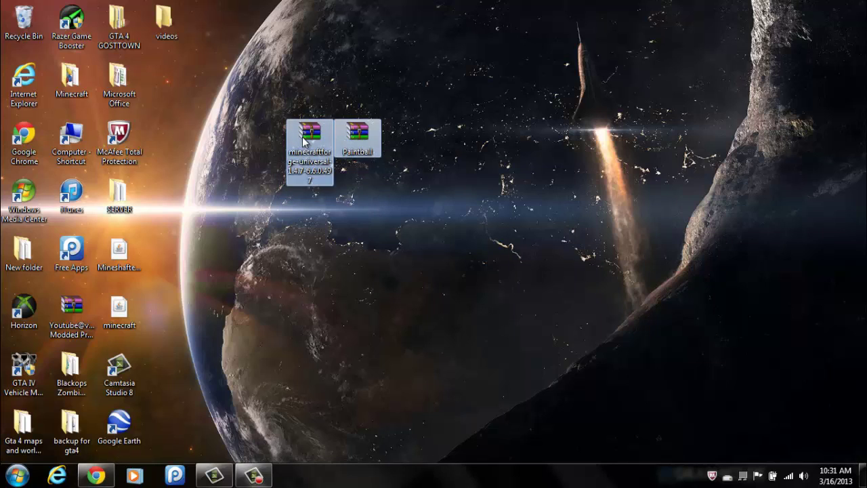
click(346, 135)
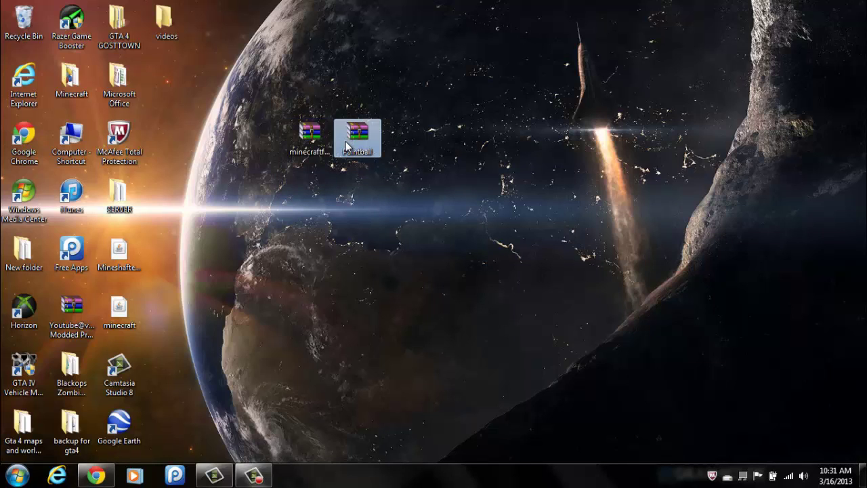
click(394, 130)
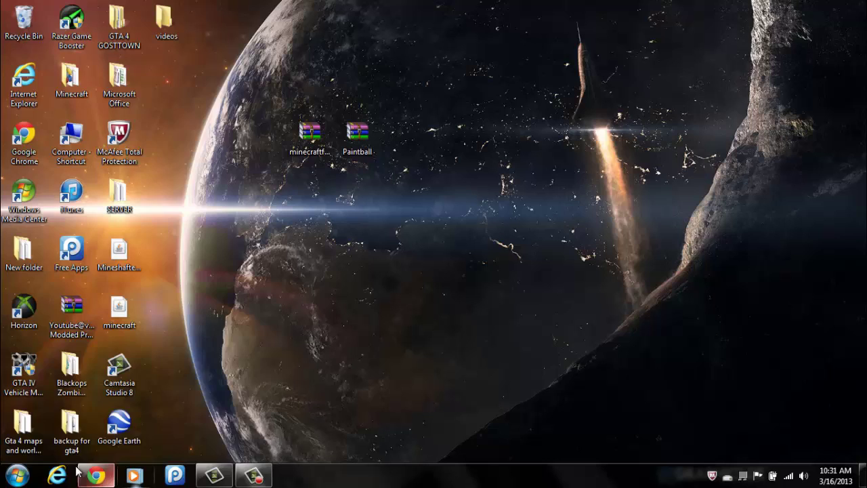
Step: Search for %appdata%, open the Roaming folder and go into the bin folder inside .minecraft
click(27, 476)
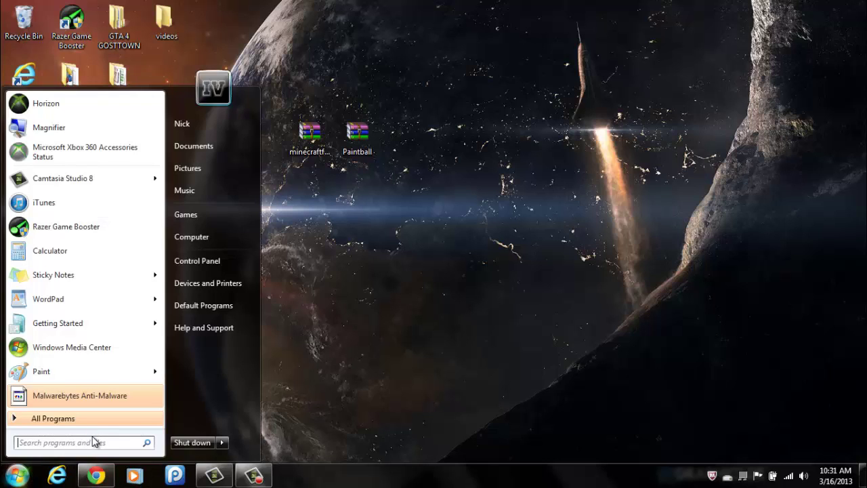
text(%app)
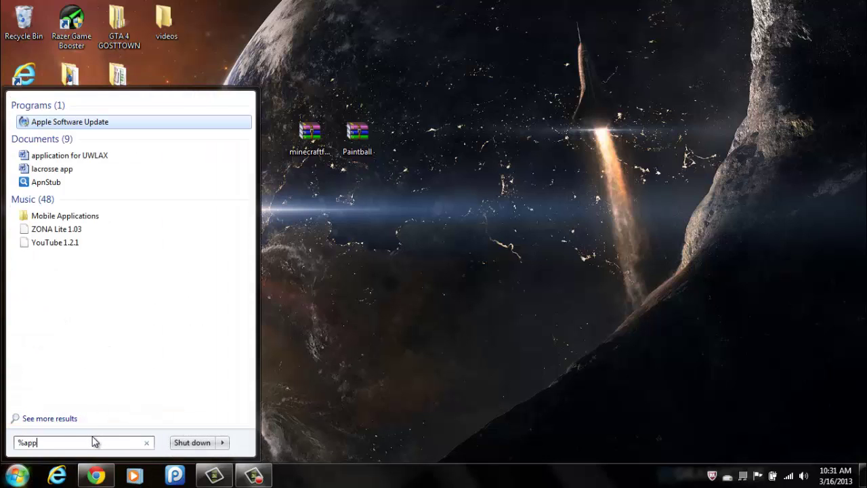
text(data%)
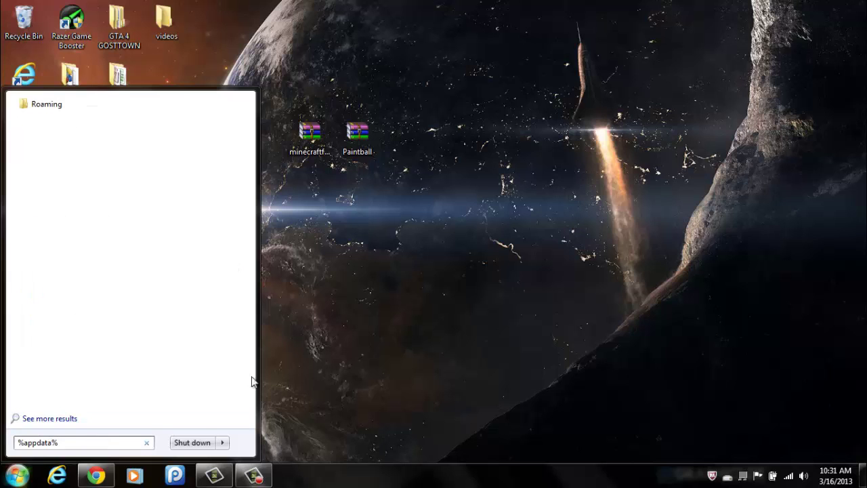
click(52, 106)
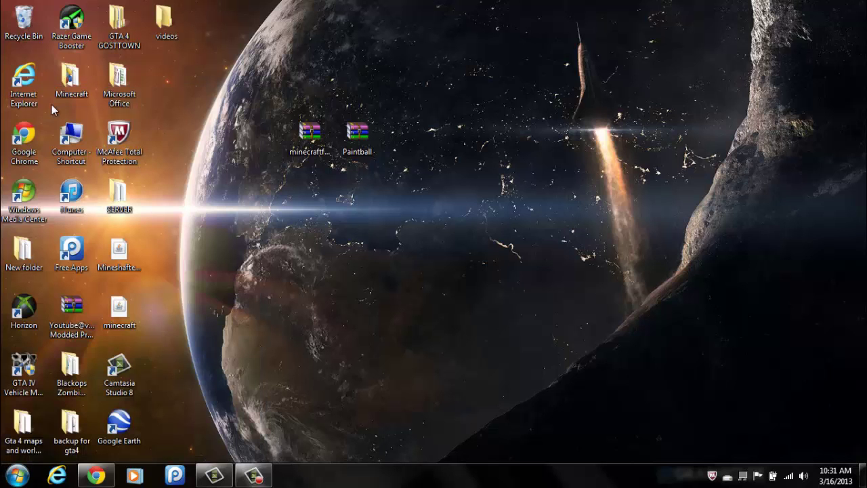
double_click(461, 175)
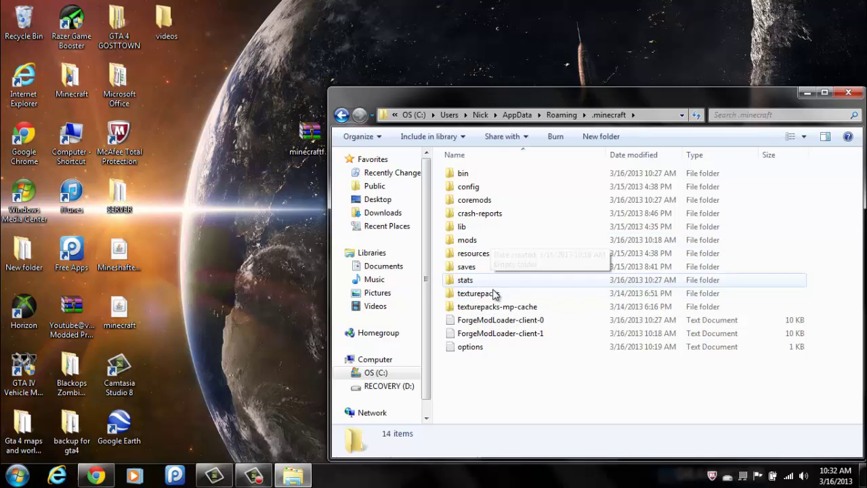
double_click(491, 177)
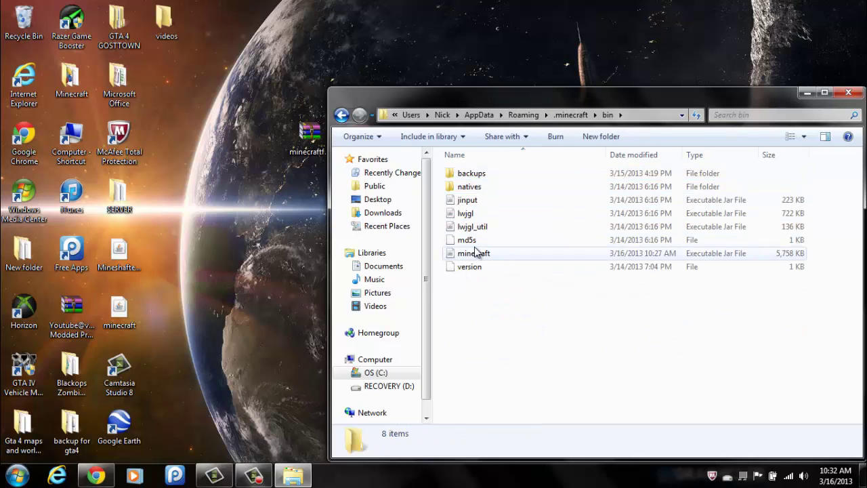
right_click(476, 253)
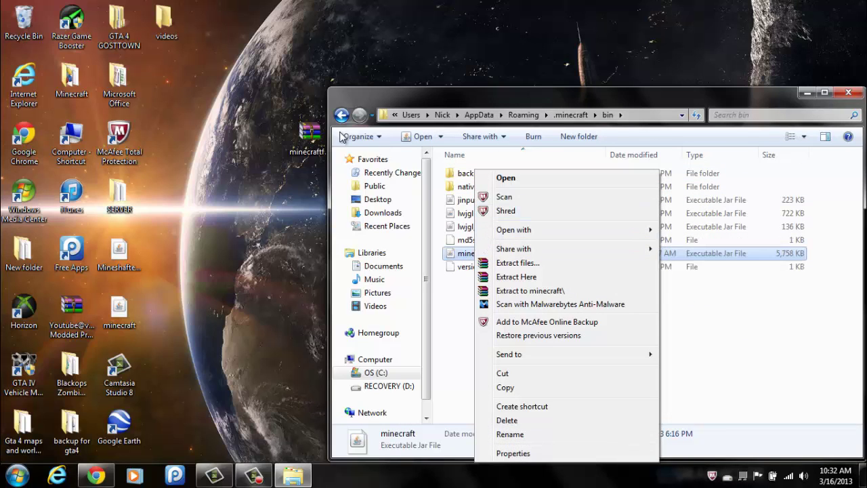
click(340, 117)
click(341, 117)
double_click(453, 175)
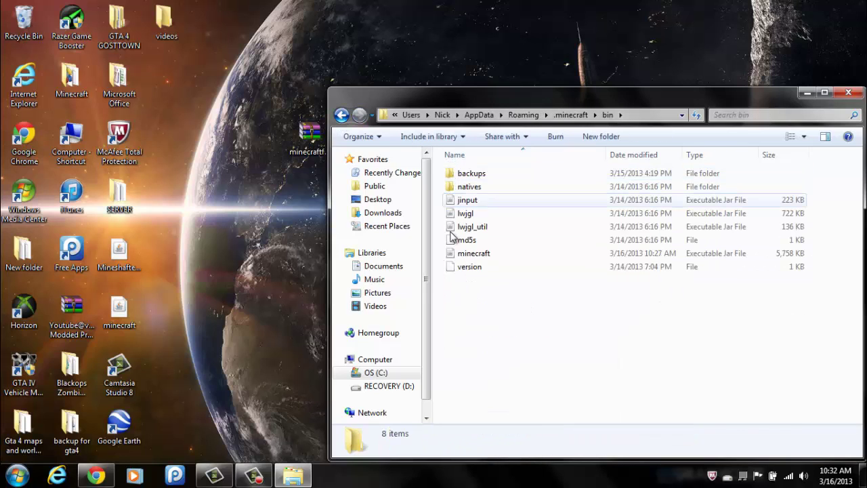
Step: Open the minecraft jar file from the bin folder with WinRAR archiver, dismiss the licence notice and bring the folder window forward
click(463, 254)
right_click(464, 253)
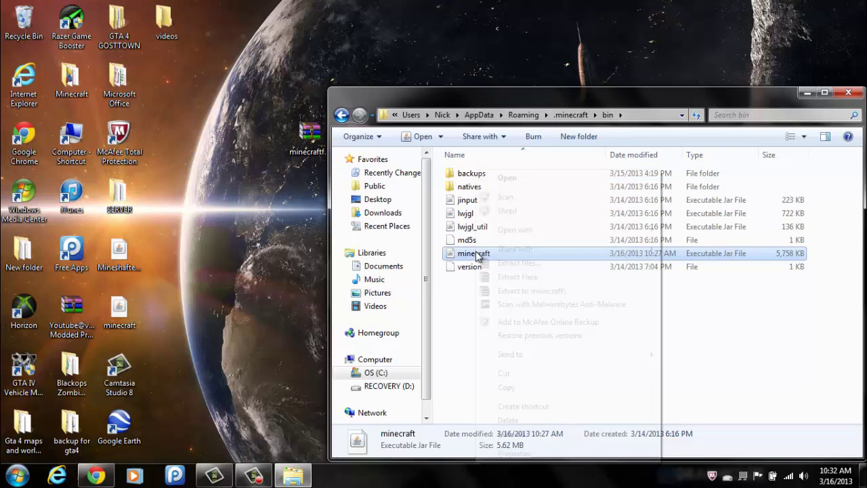
mouse_move(575, 233)
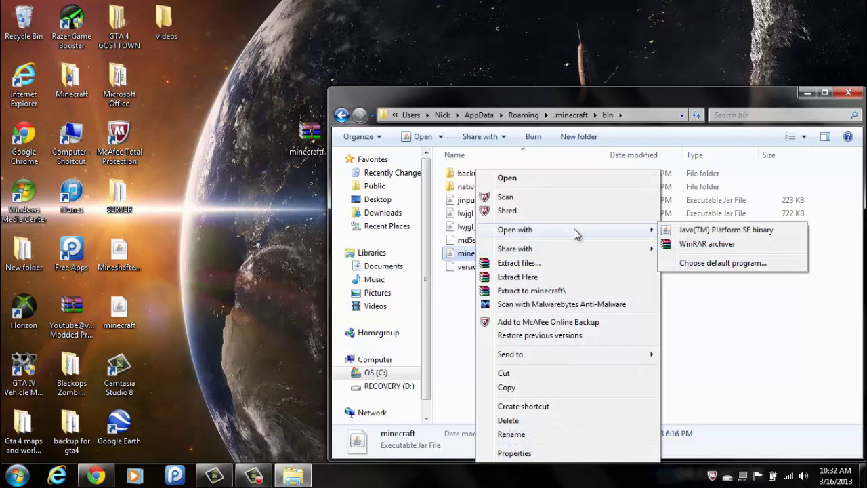
click(683, 245)
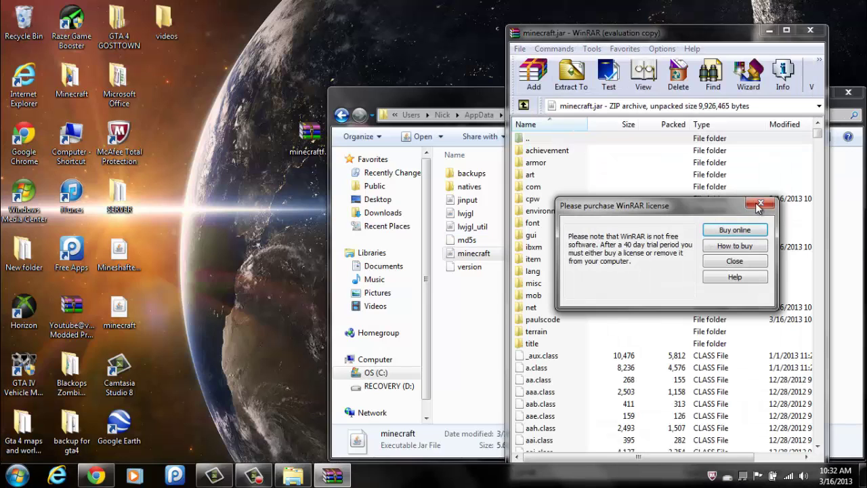
click(760, 205)
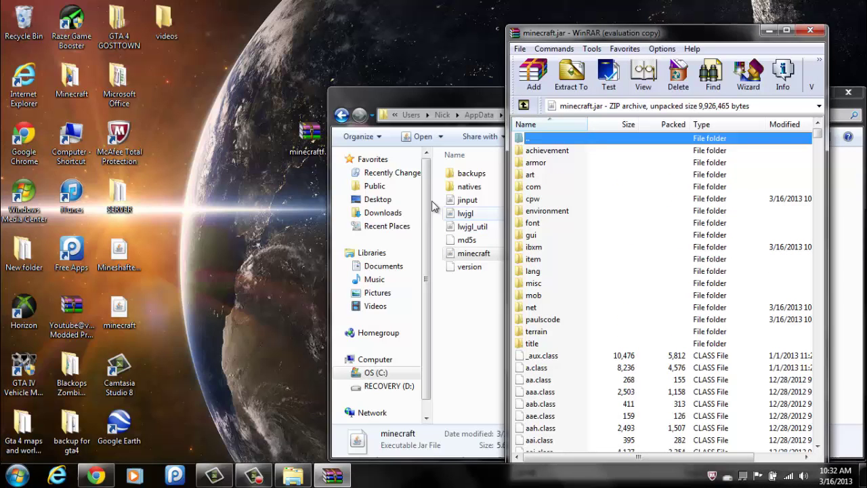
drag(437, 95, 371, 134)
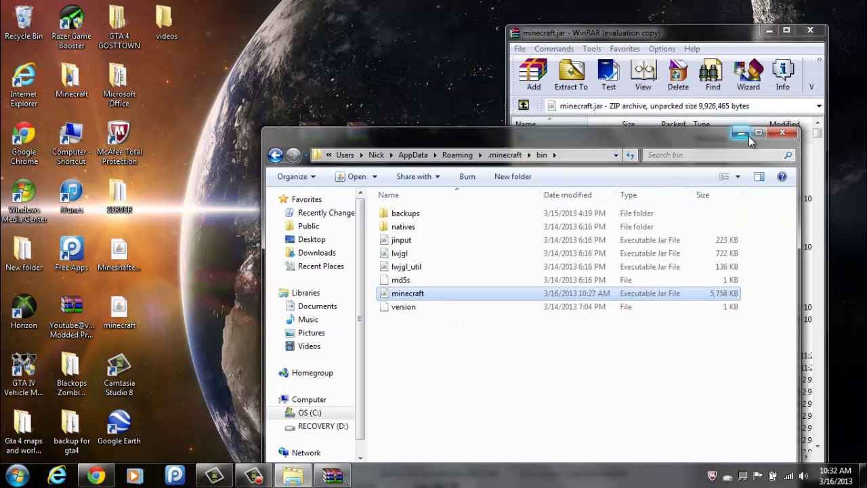
Step: Open the minecraftforge-universal-1.4.7-6.6.0.497 archive from the desktop, dismiss the licence notice and place its window beside the minecraft.jar window
click(746, 134)
double_click(319, 145)
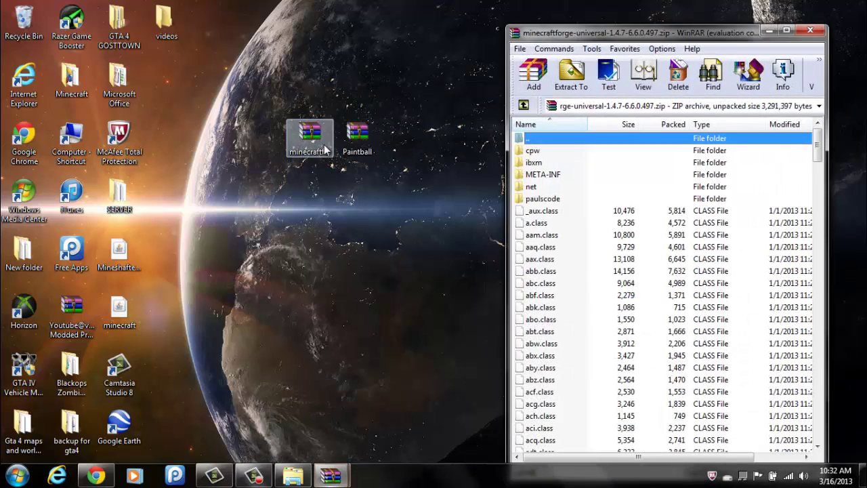
drag(677, 32, 244, 25)
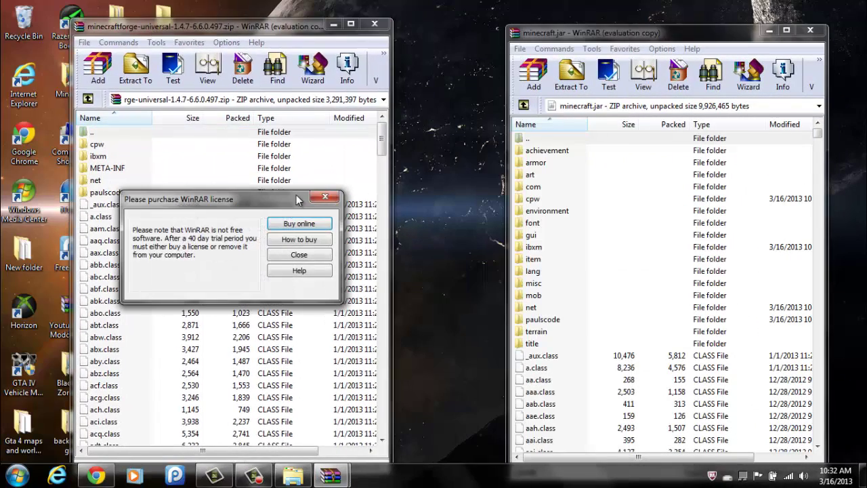
click(319, 198)
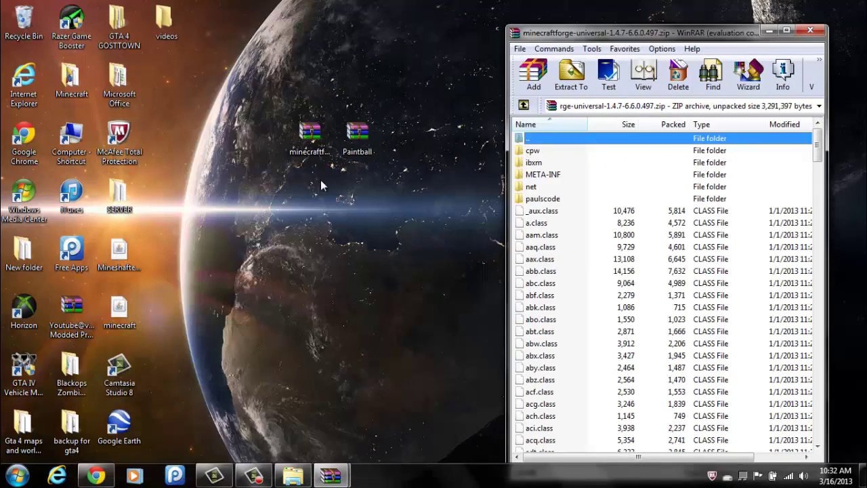
click(325, 477)
click(390, 412)
drag(630, 40, 223, 44)
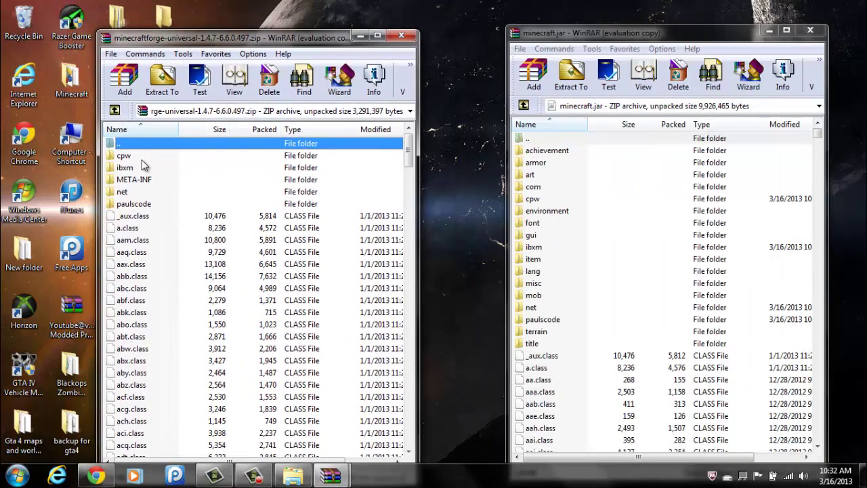
Step: Try to add all files of the Forge archive to minecraft.jar in Add and replace files mode, and close both archive windows
right_click(142, 156)
click(163, 159)
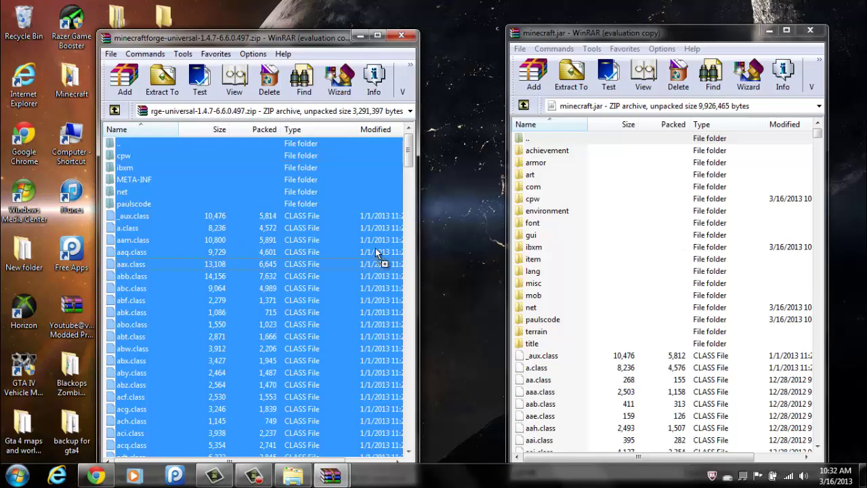
drag(596, 246, 620, 240)
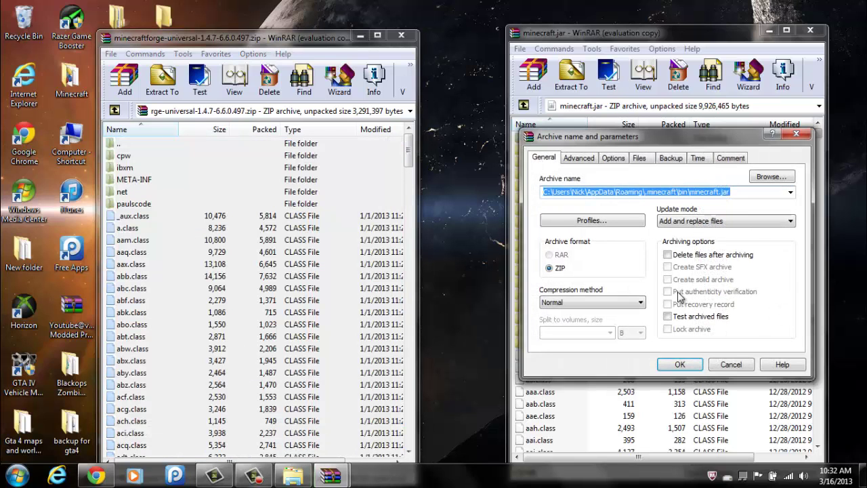
key(Return)
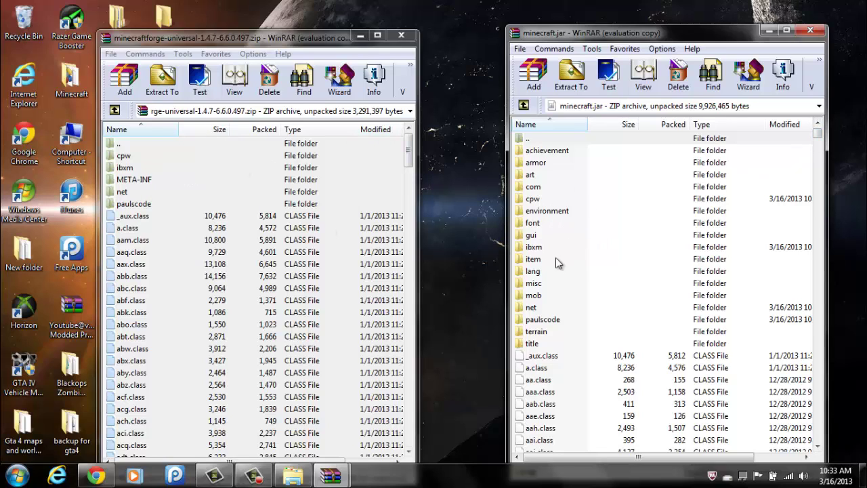
key(alt+F4)
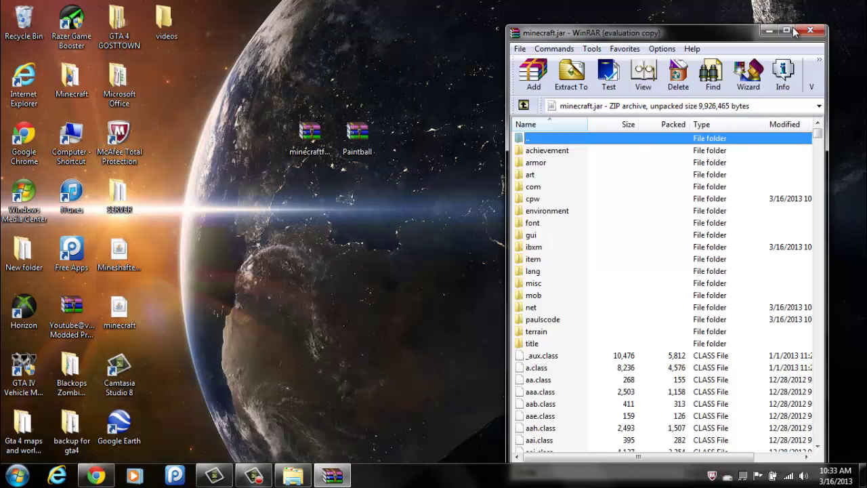
click(811, 31)
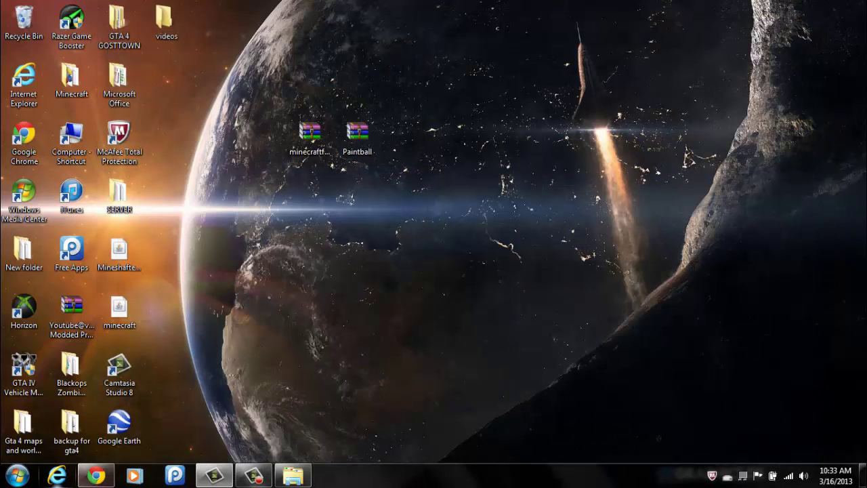
Step: Bring back the bin folder window beside the desktop archives and inspect the com folder inside Paintball.zip, closing the archive when finished
click(293, 476)
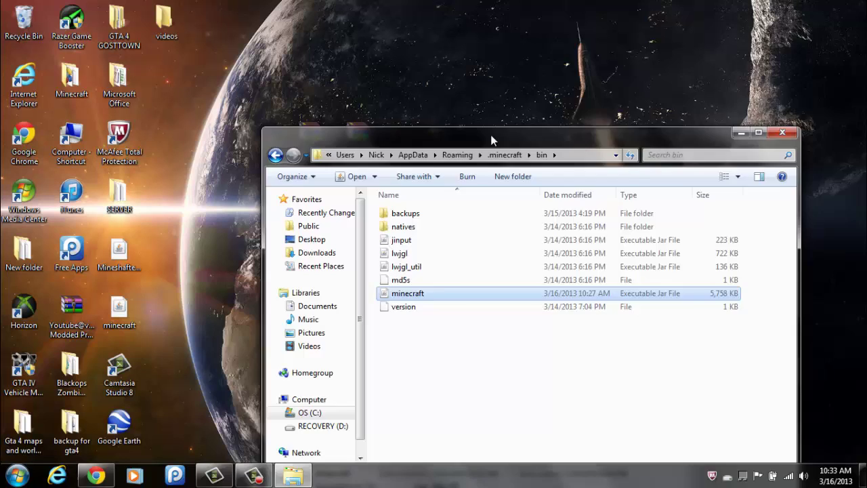
drag(492, 140, 641, 74)
click(345, 149)
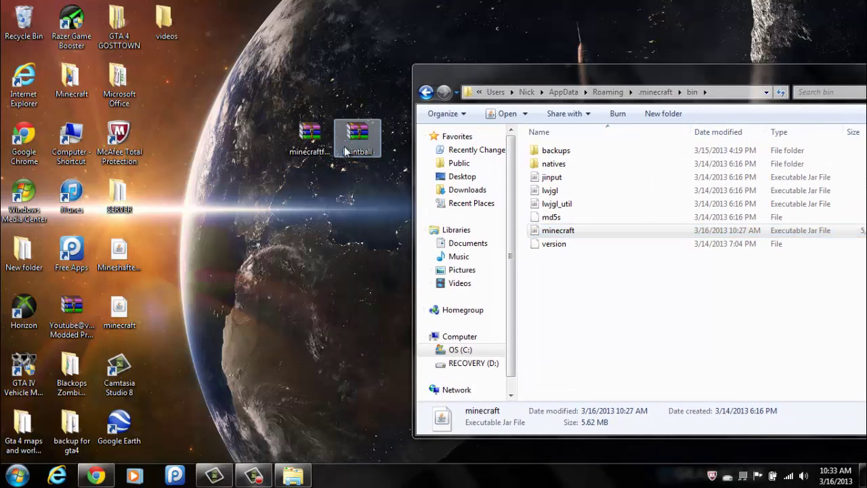
double_click(346, 151)
click(547, 150)
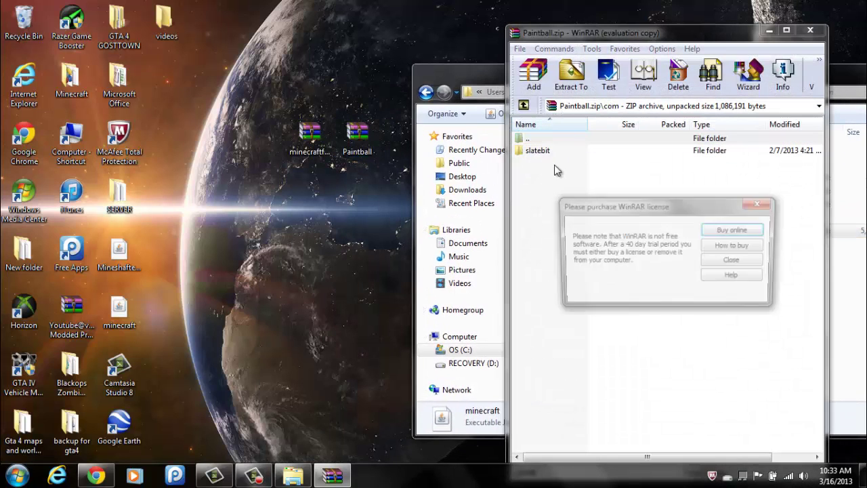
click(757, 204)
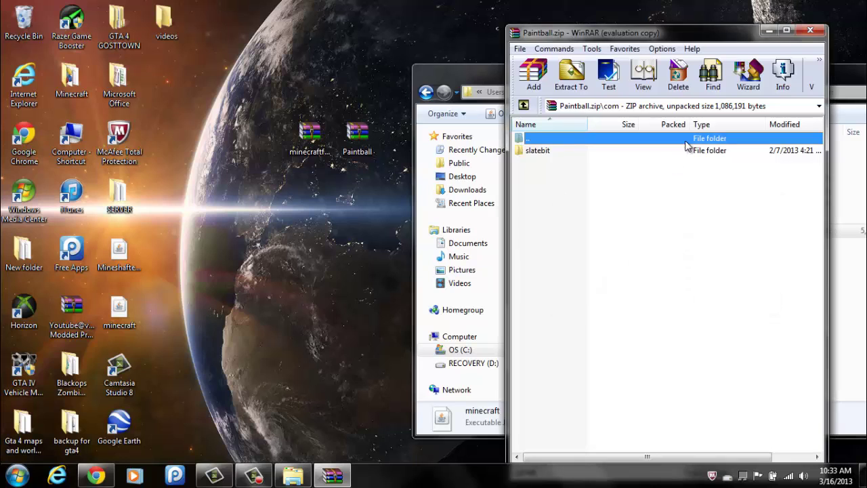
click(822, 30)
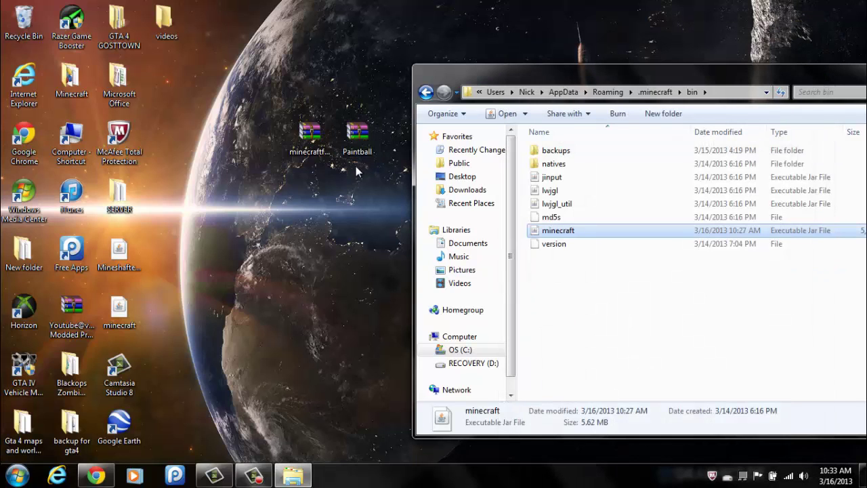
Step: Go back to .minecraft, open its mods folder and move the Paintball archive from the desktop into it
mouse_move(358, 139)
mouse_down()
mouse_move(311, 213)
mouse_move(278, 230)
mouse_up()
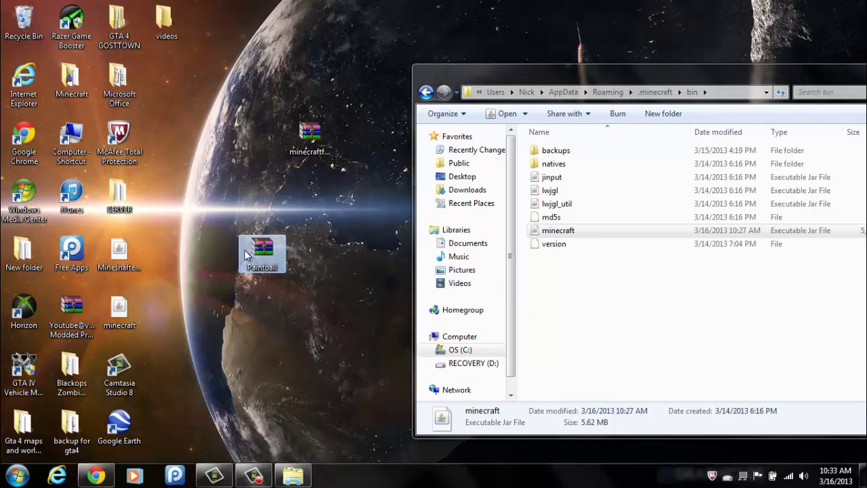
mouse_move(243, 192)
mouse_down()
mouse_move(277, 346)
mouse_move(253, 239)
mouse_up()
click(425, 92)
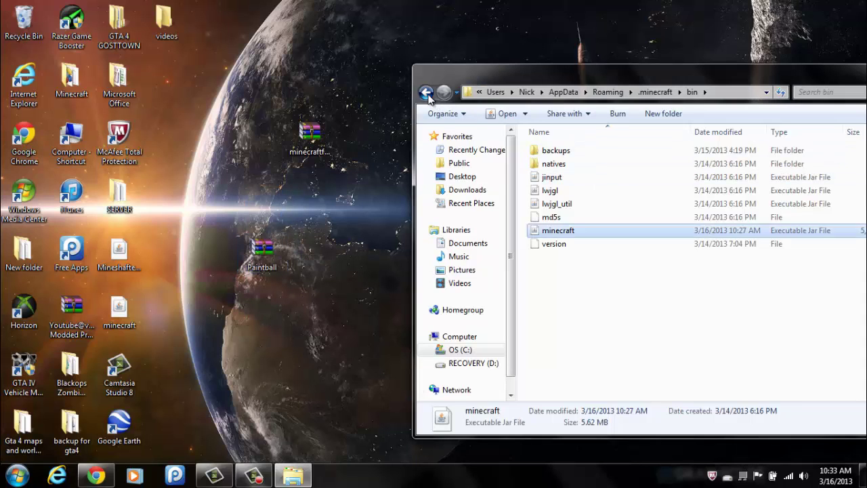
double_click(552, 216)
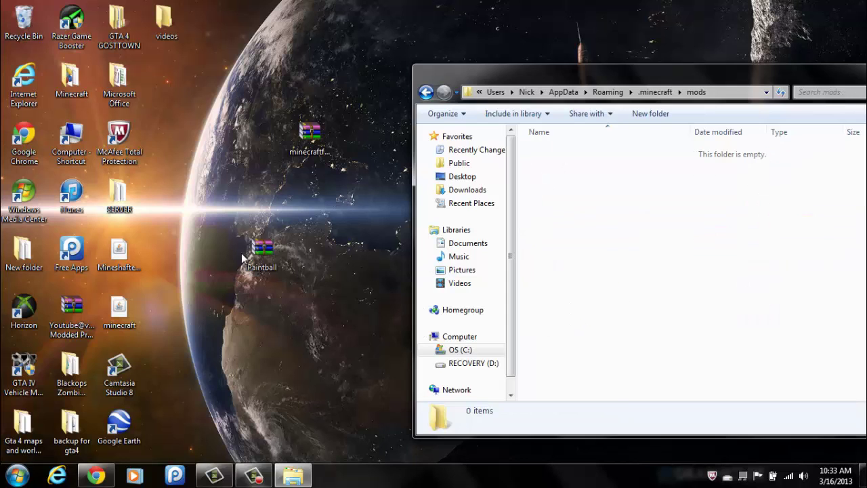
drag(260, 253, 612, 198)
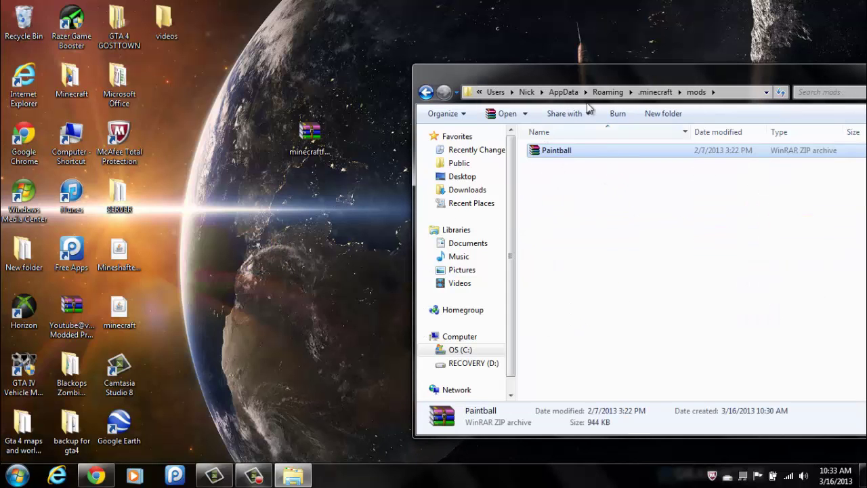
Step: Close the mods folder window and move the Forge archive on the desktop to just below the videos folder
drag(606, 81, 365, 104)
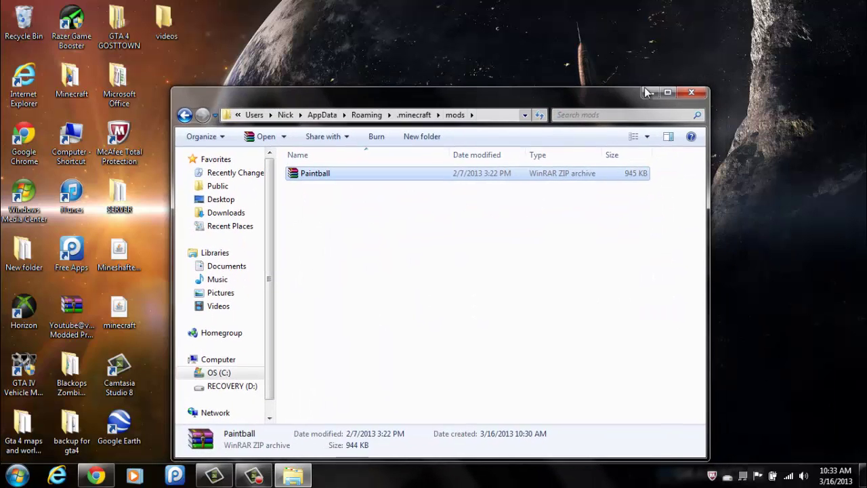
click(692, 95)
click(310, 139)
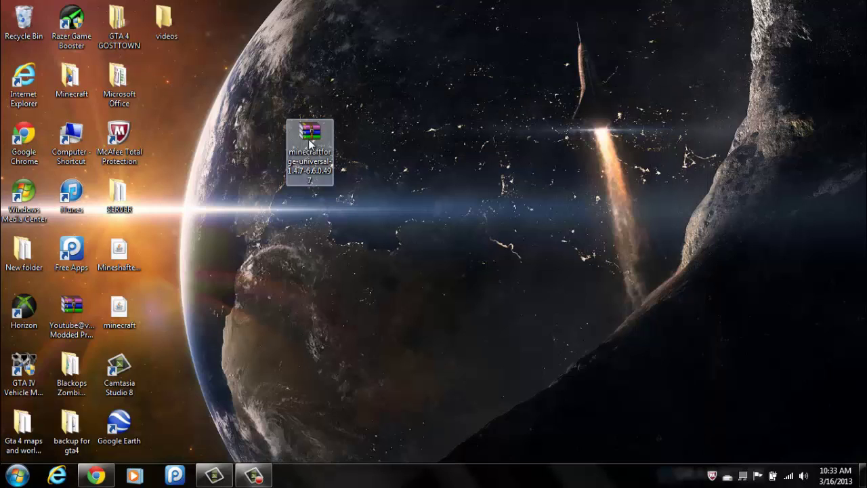
drag(310, 139, 167, 93)
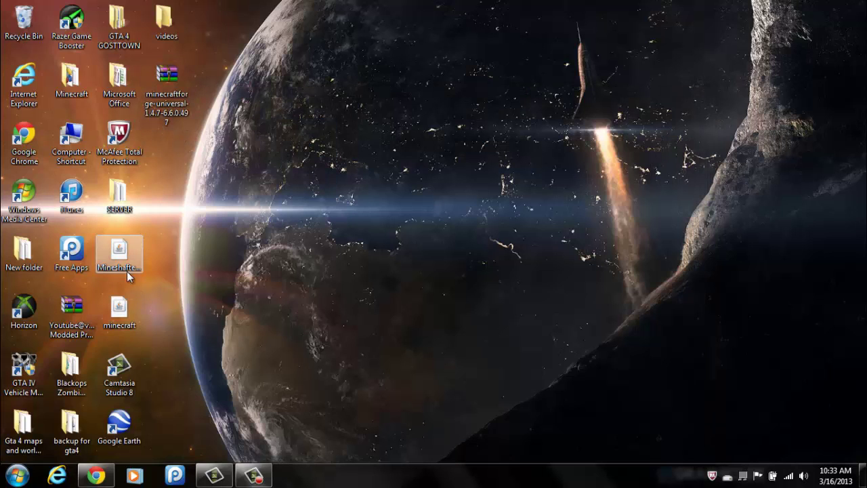
Step: Launch Minecraft from the desktop, attempt the login with empty credentials and choose to play offline
click(119, 303)
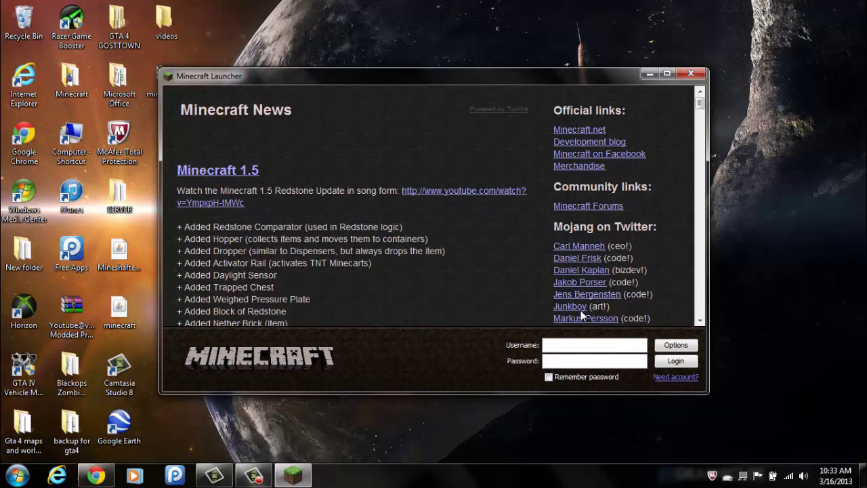
click(675, 363)
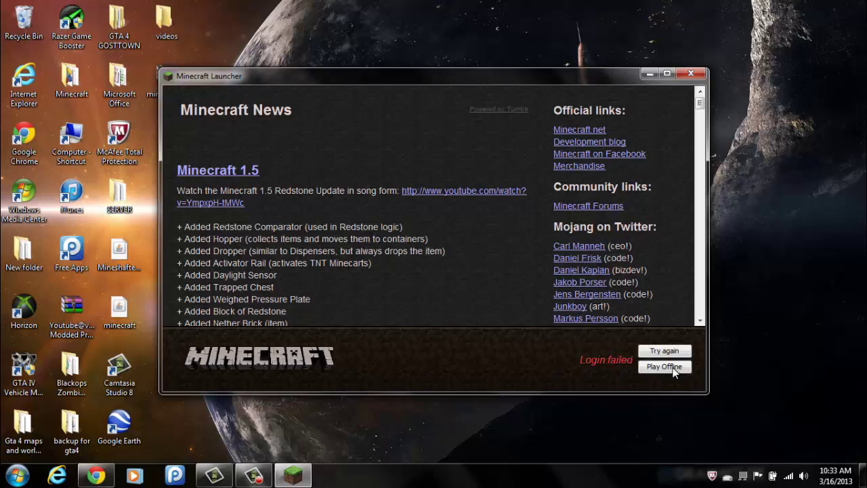
click(674, 369)
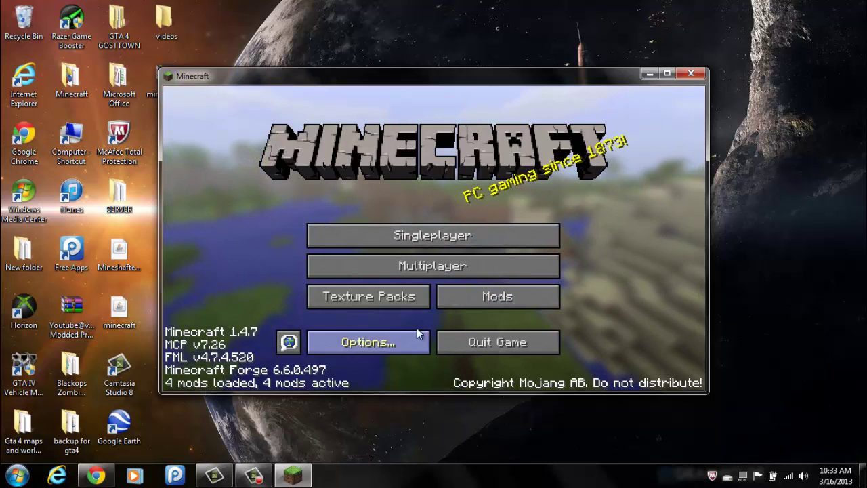
Step: Check the Paintball mod's details in Minecraft's mod list and return to the title screen
click(457, 303)
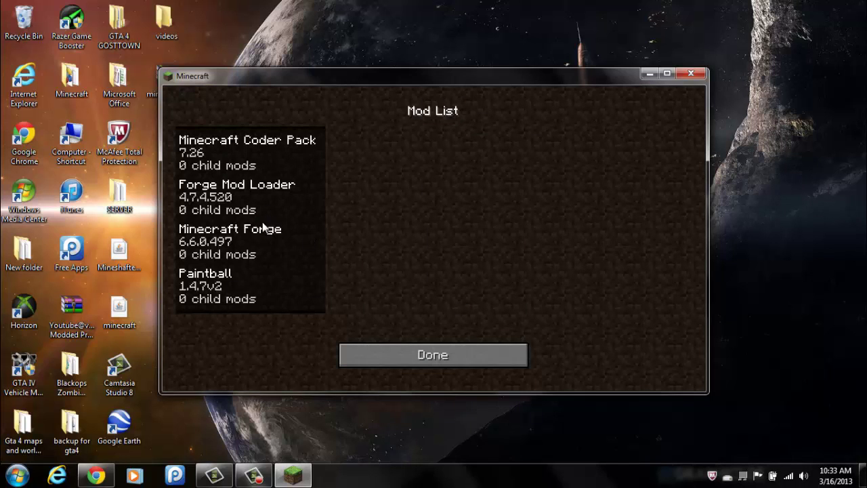
click(240, 282)
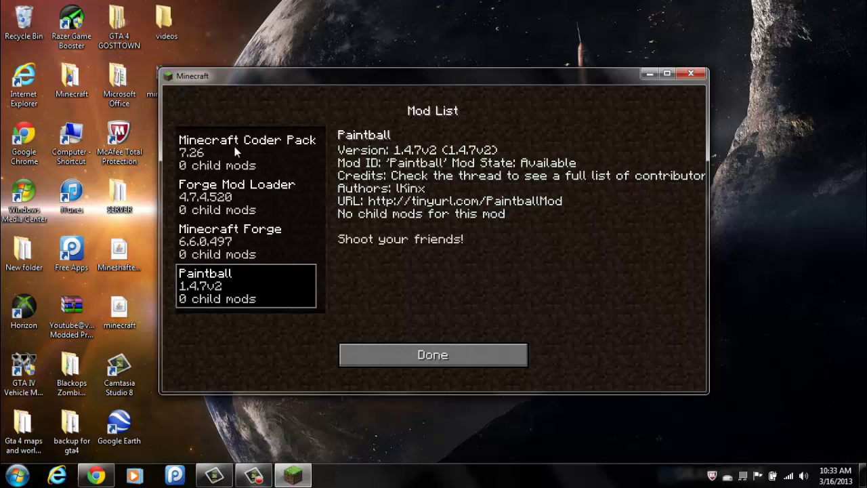
click(415, 353)
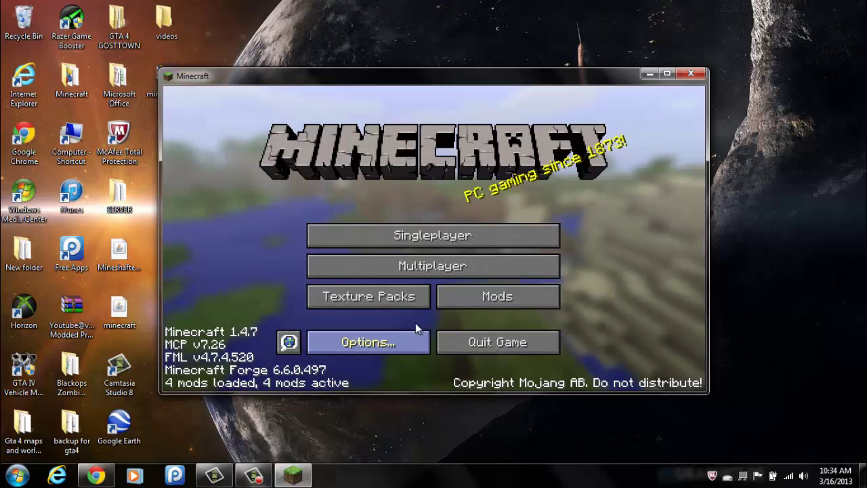
Step: Try to play the singleplayer world Review!, and decline loading it with the world ID mismatches
click(406, 240)
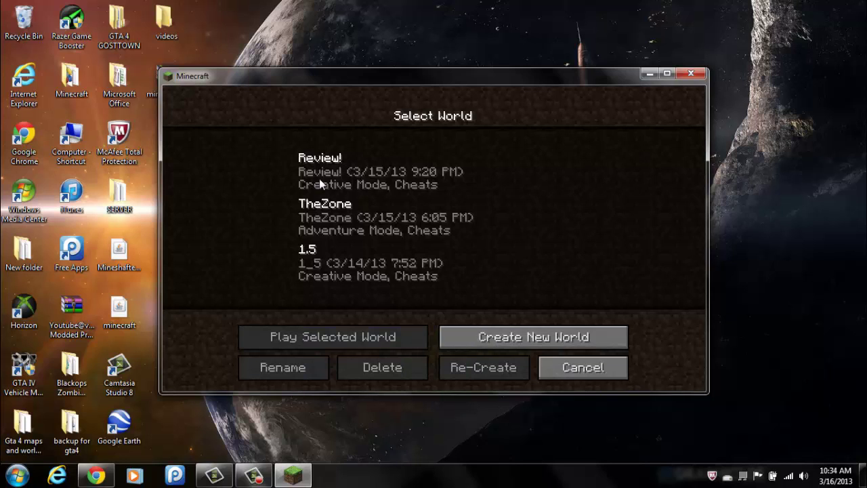
click(397, 189)
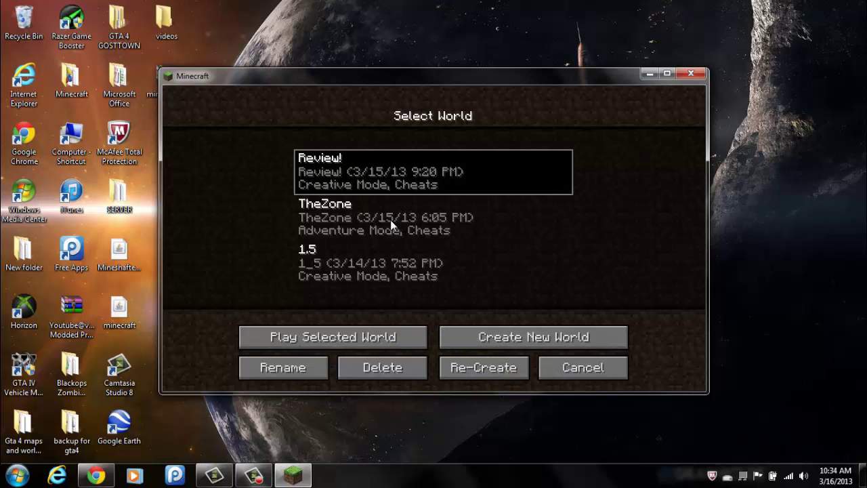
click(364, 337)
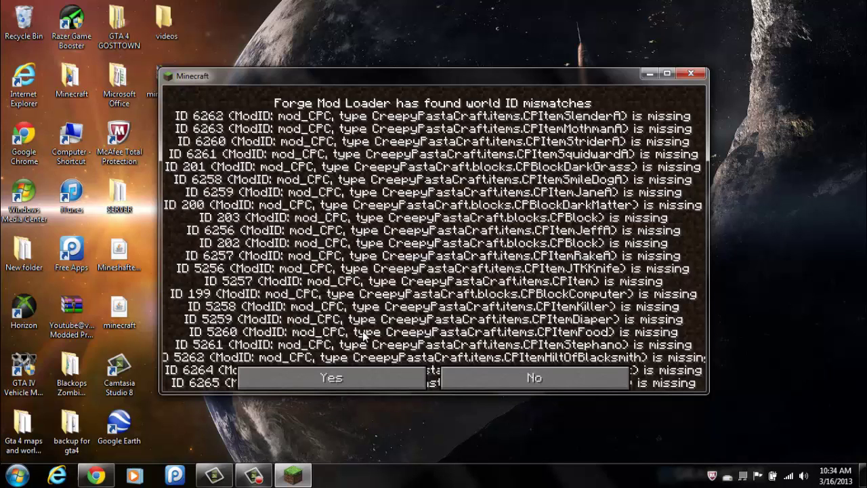
click(475, 377)
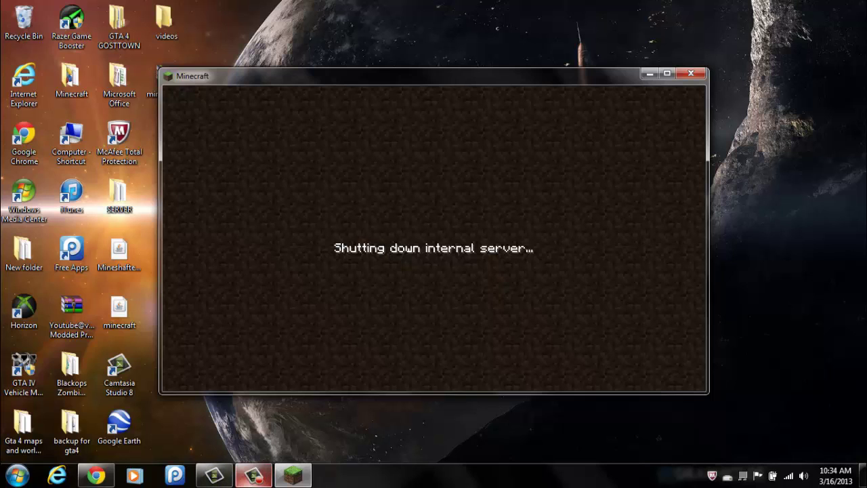
click(254, 476)
click(605, 403)
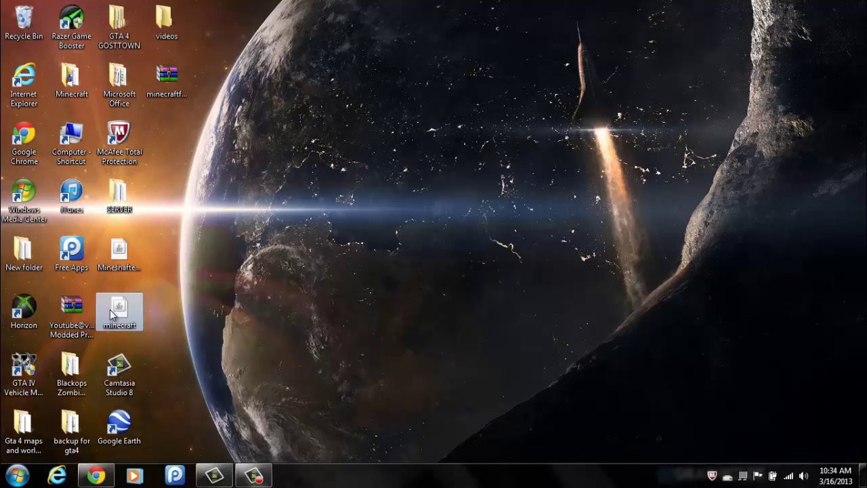
Step: Relaunch Minecraft with the Mineshafter-proxy file, attempt the login with empty credentials and choose to play offline
double_click(108, 324)
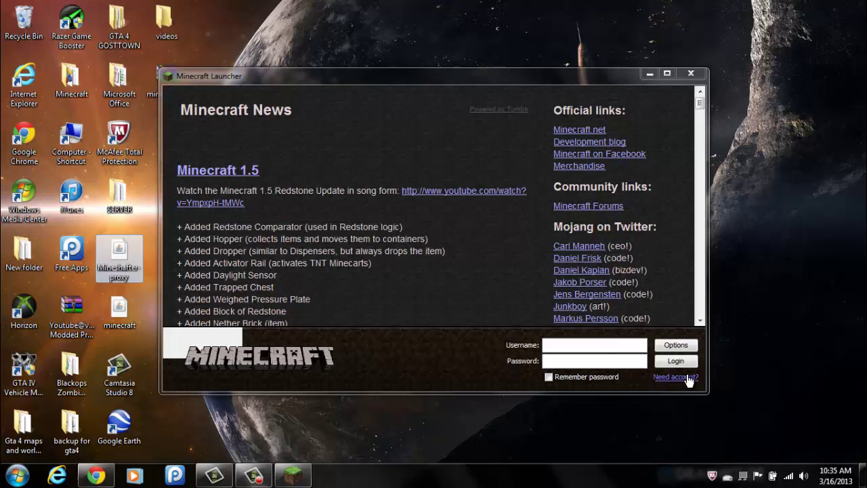
click(689, 364)
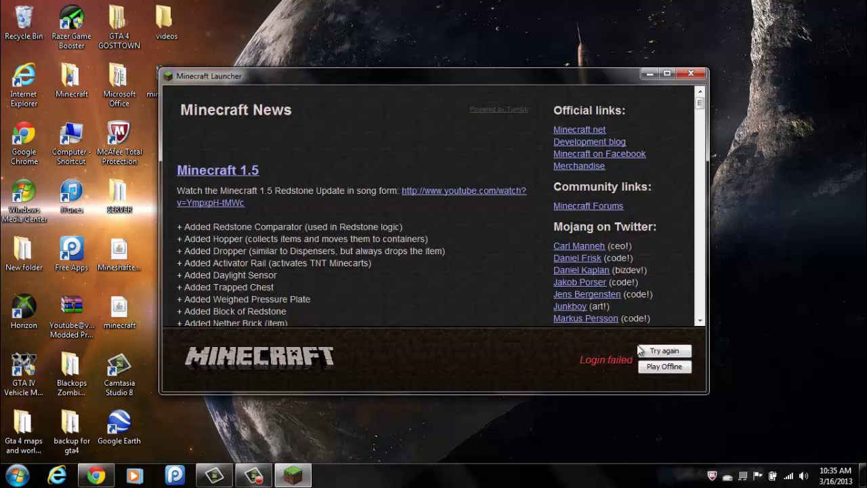
click(660, 369)
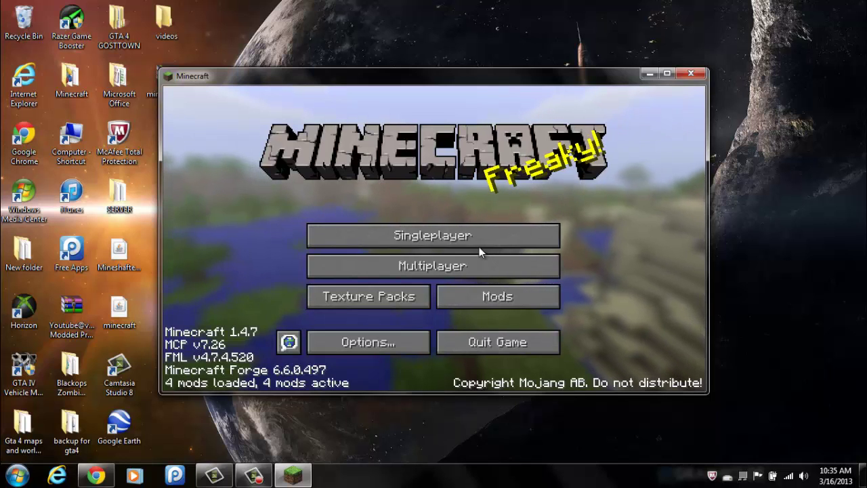
Step: Create a new singleplayer world named New World in Creative mode with the Superflat world type
click(481, 238)
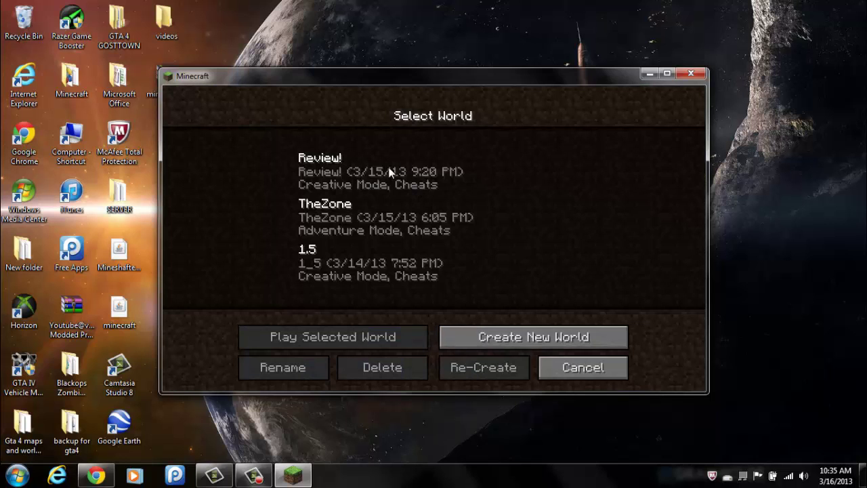
click(542, 335)
click(492, 248)
click(484, 250)
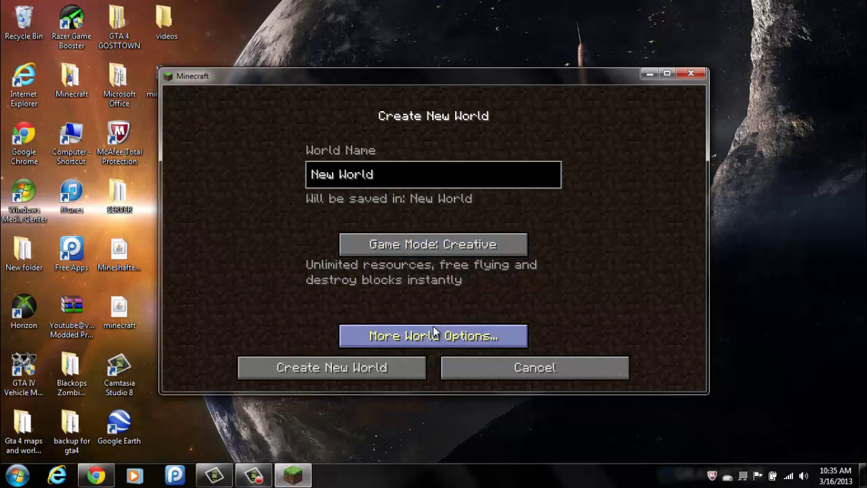
click(433, 326)
click(605, 233)
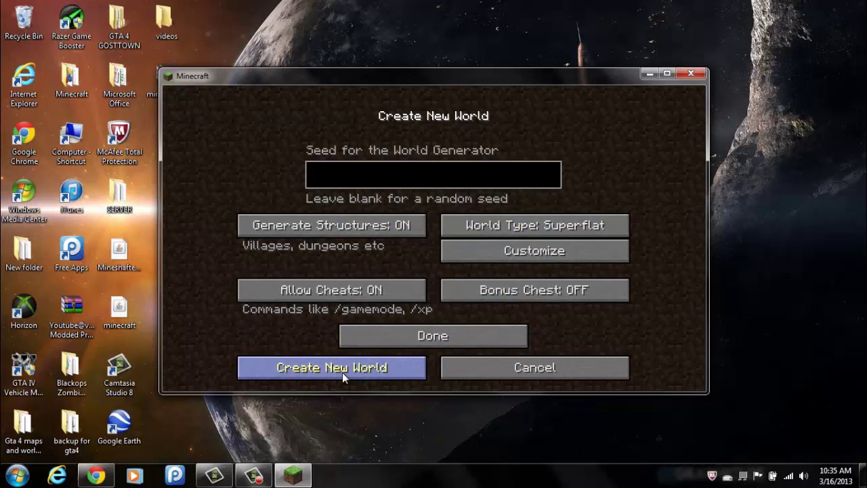
click(342, 372)
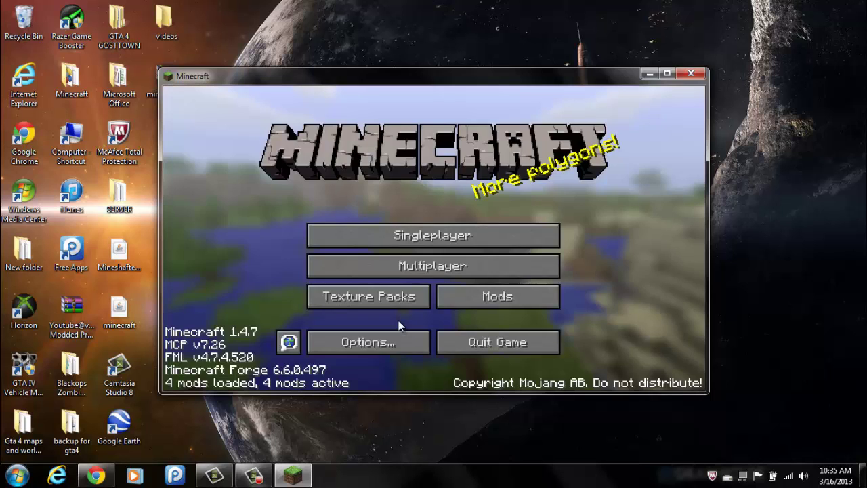
click(413, 286)
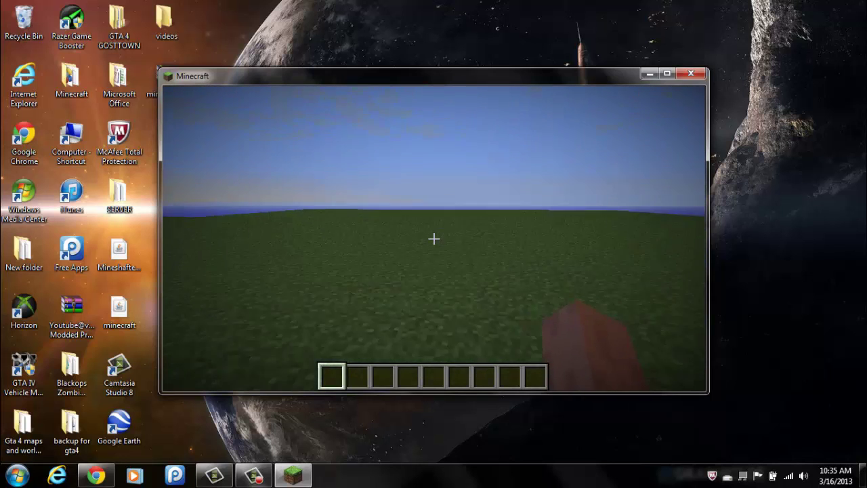
Step: Take the green rifle and green paintball ammo from the creative inventory's Paintball category into the first two hotbar slots
key(e)
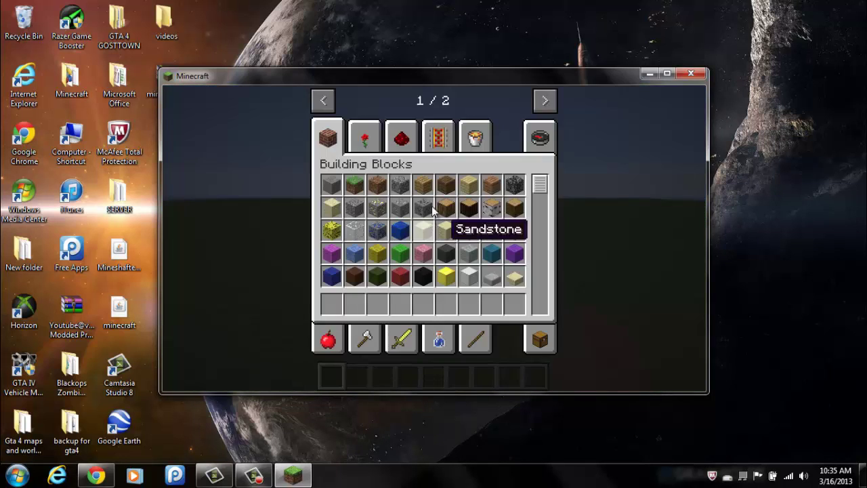
click(473, 135)
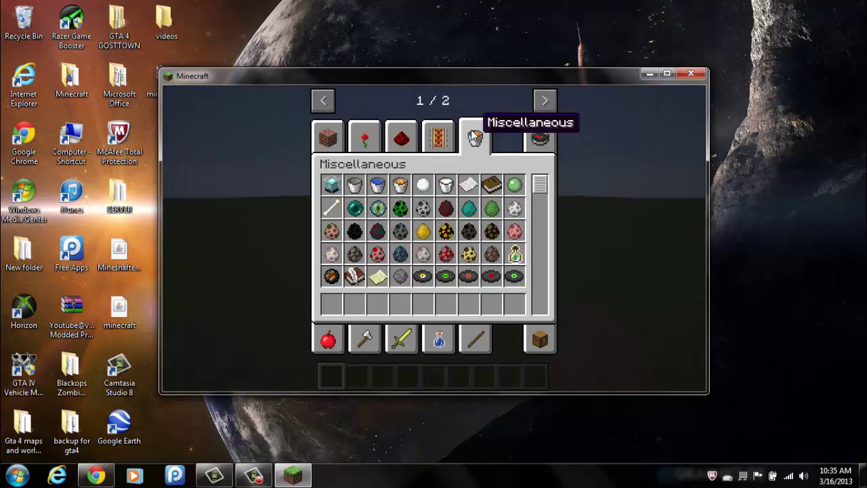
click(545, 101)
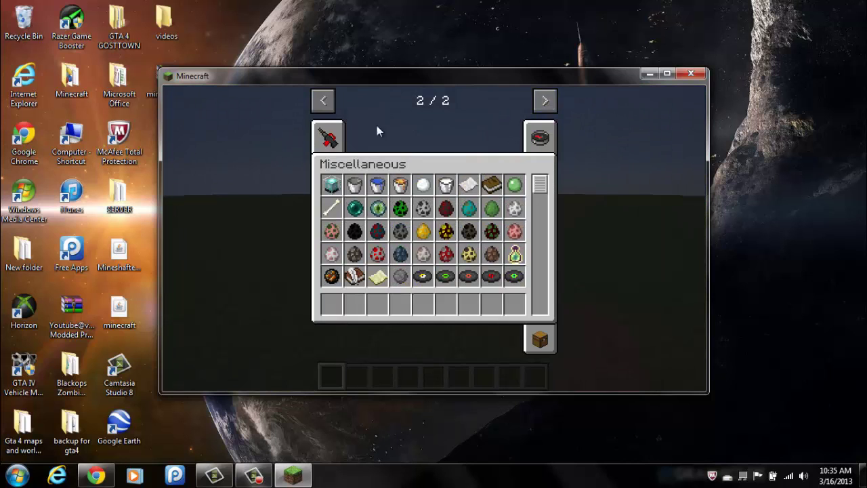
click(329, 141)
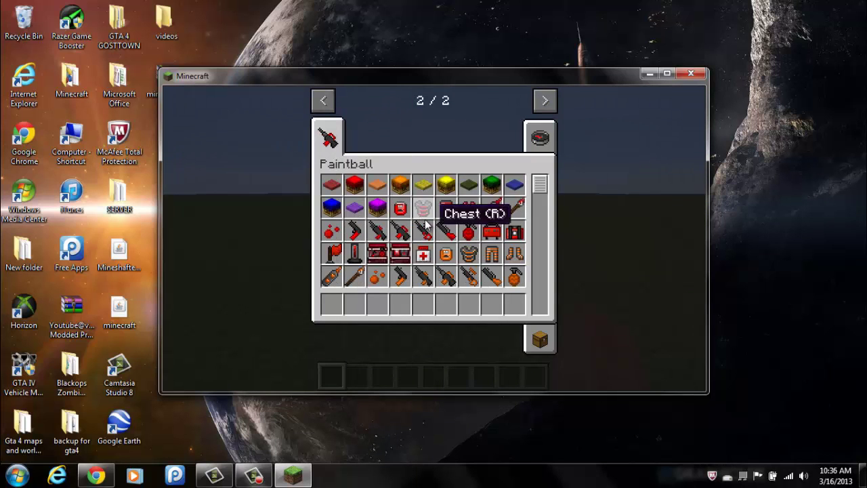
scroll(450, 224, down, 5)
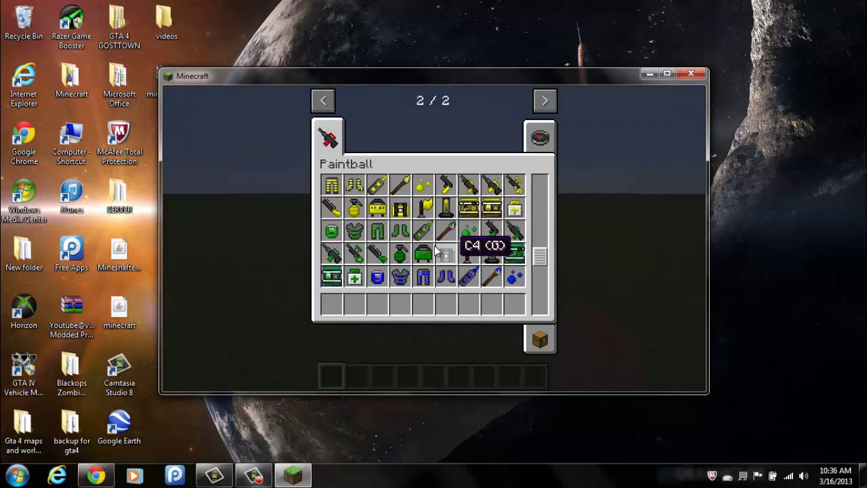
click(331, 253)
click(332, 303)
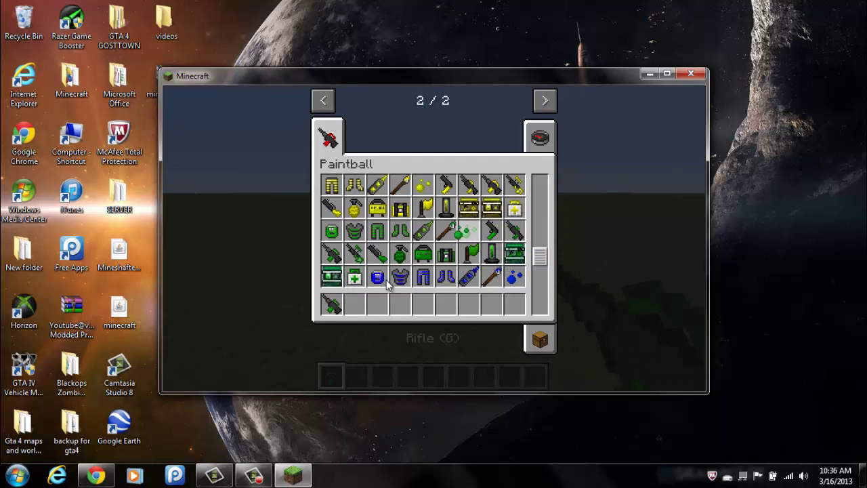
click(468, 231)
click(355, 303)
key(e)
Step: Aim down the green rifle's sights, fire paintballs across the grass field and stop aiming
right_click(434, 238)
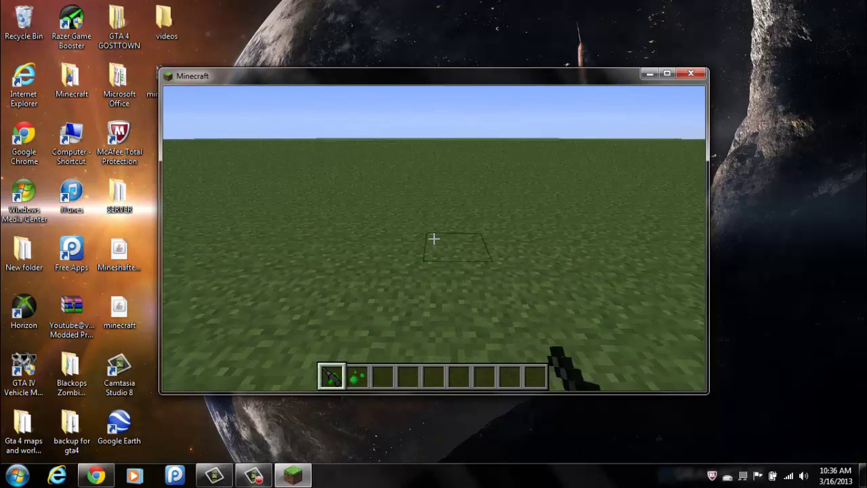
right_click(434, 239)
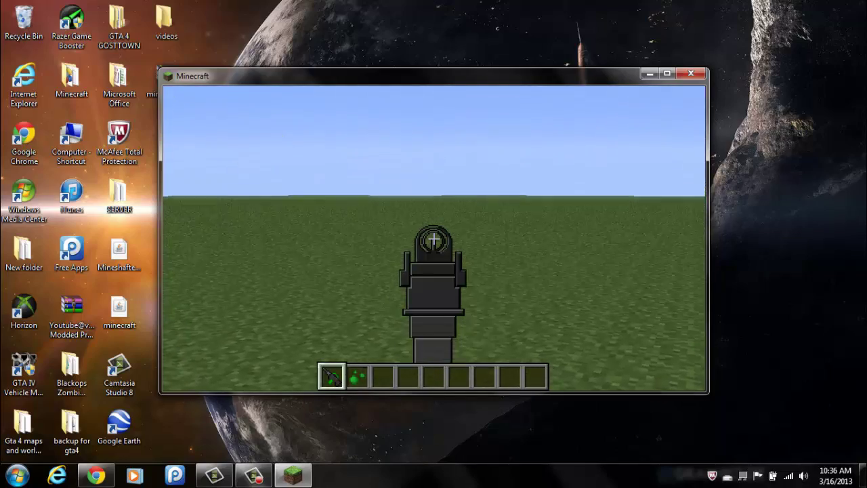
click(434, 239)
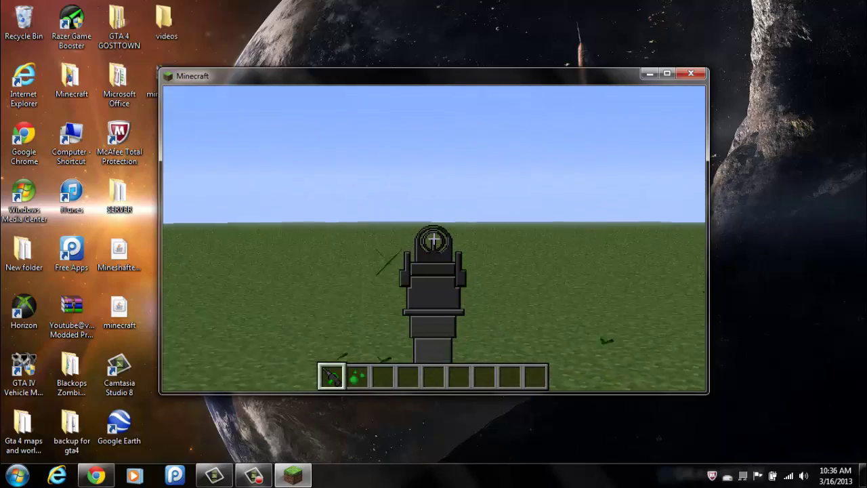
right_click(434, 238)
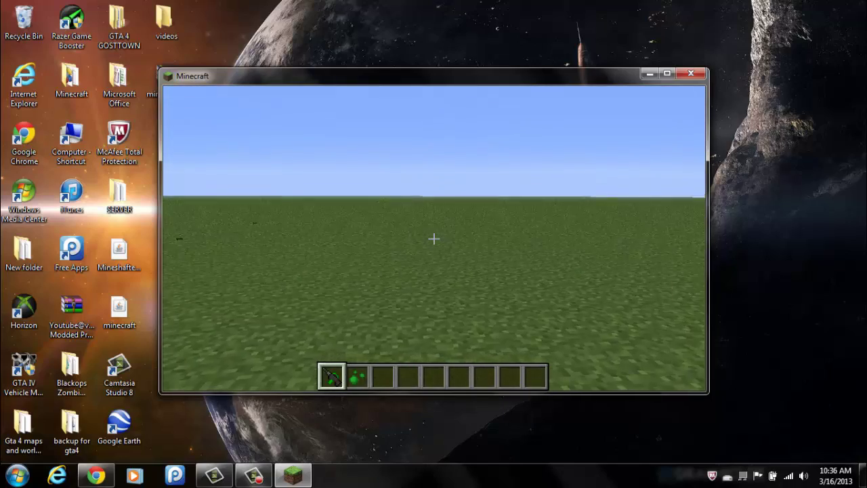
Step: Save and quit the world to the title screen, and move the Minecraft window clear of the desktop icons
key(Escape)
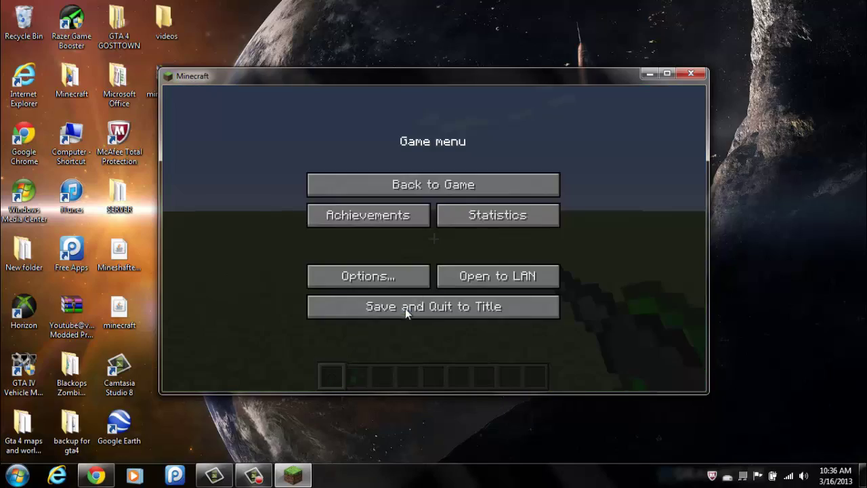
click(411, 310)
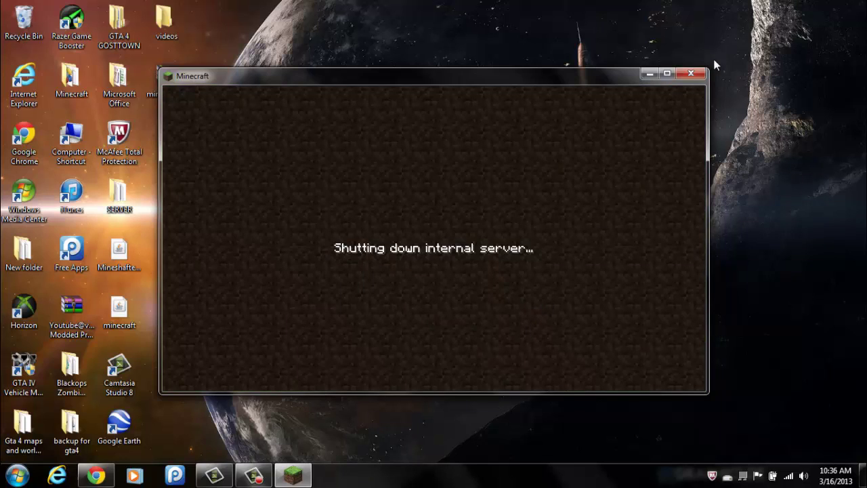
drag(623, 75, 615, 99)
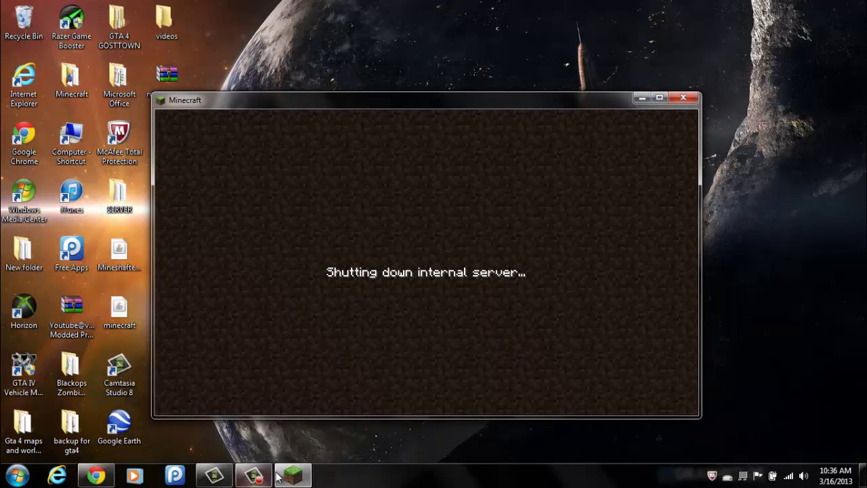
mouse_move(103, 477)
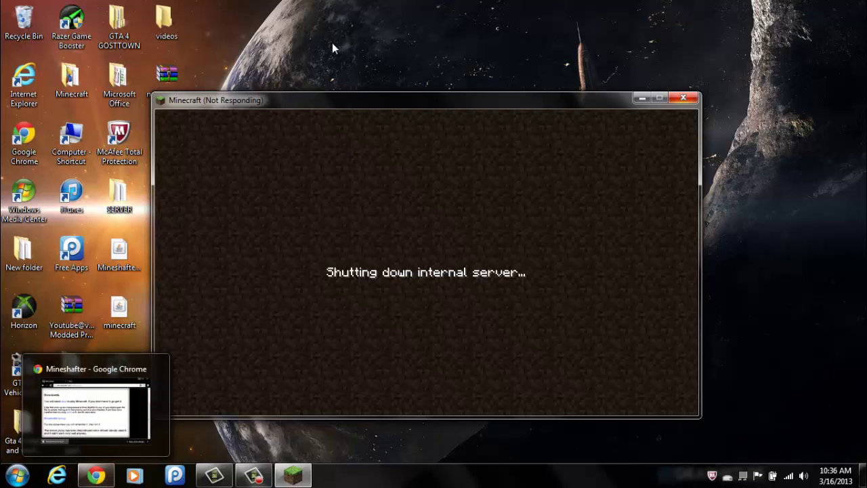
drag(299, 102, 486, 207)
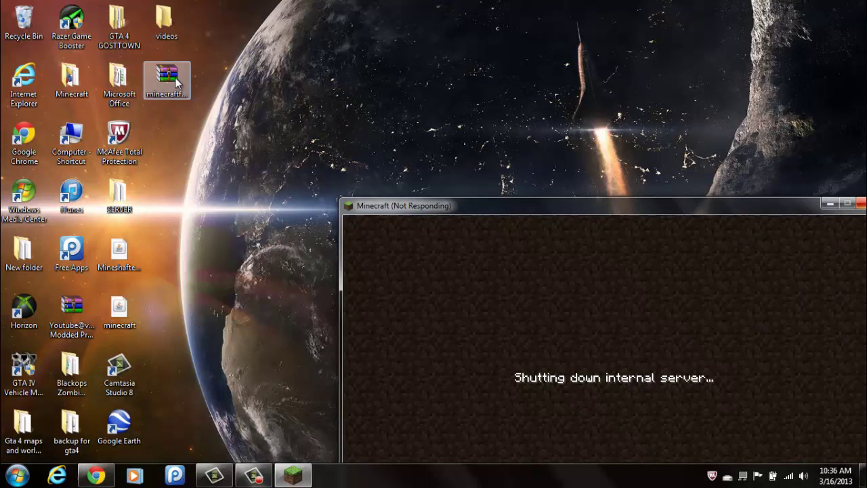
click(174, 77)
click(97, 476)
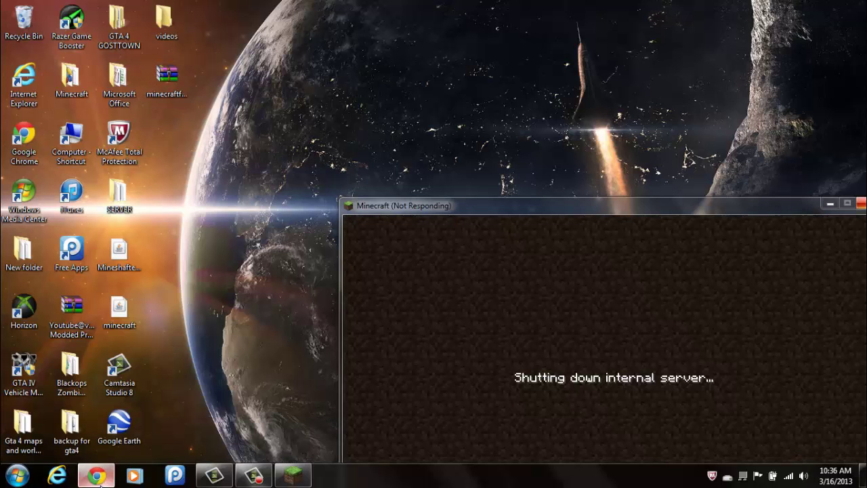
click(97, 476)
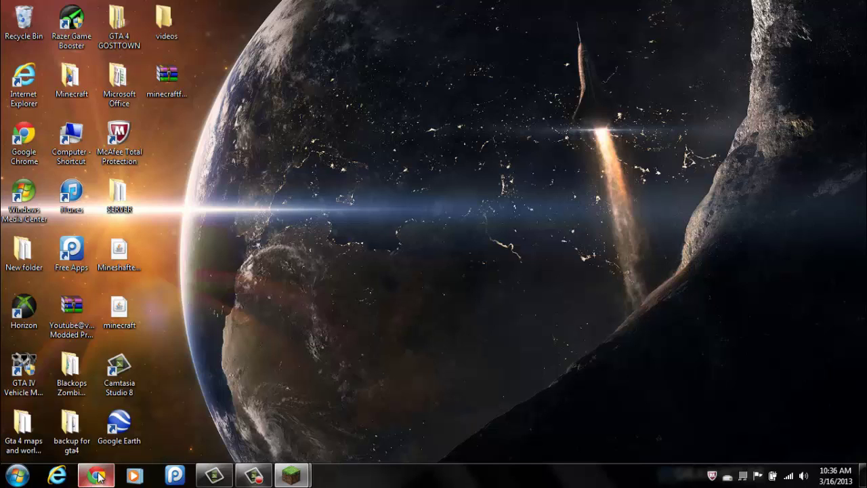
click(123, 279)
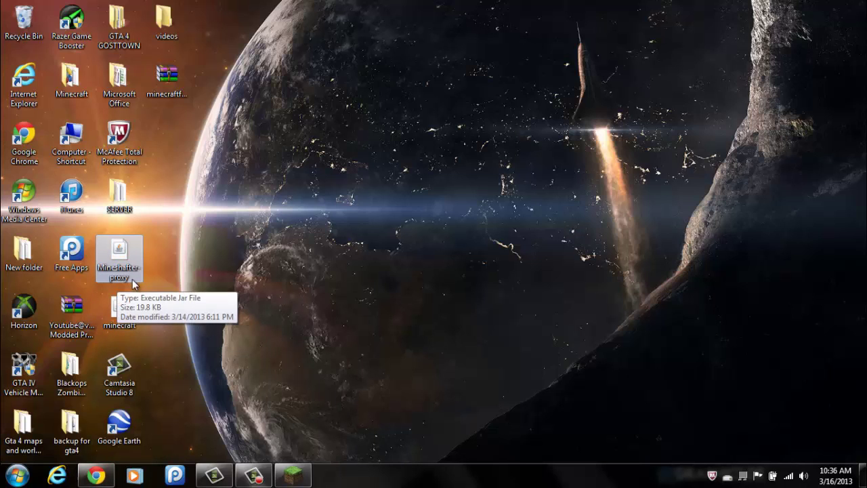
click(137, 311)
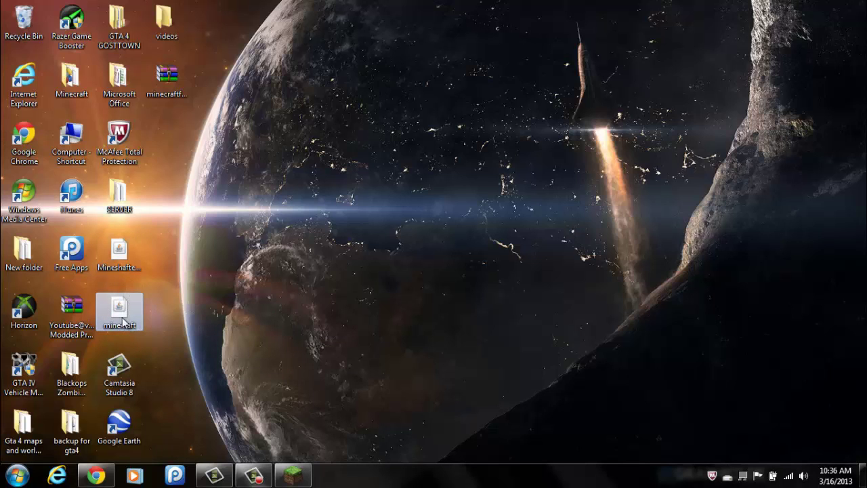
click(115, 257)
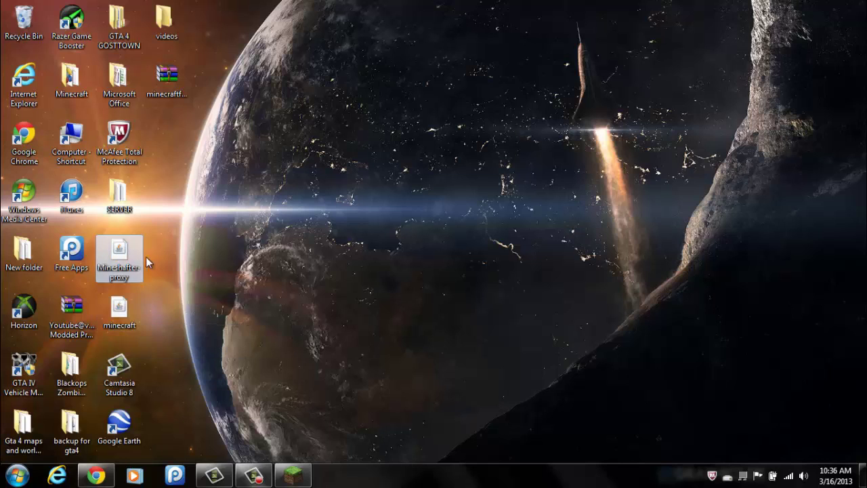
click(113, 307)
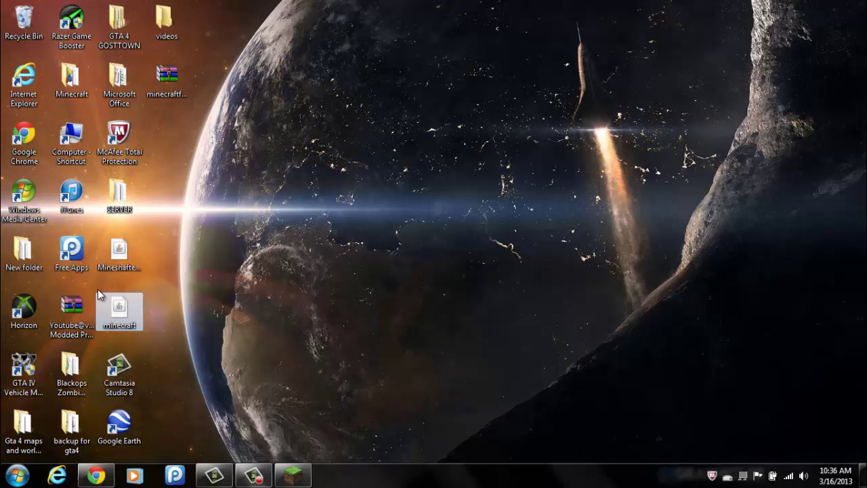
drag(113, 307, 193, 303)
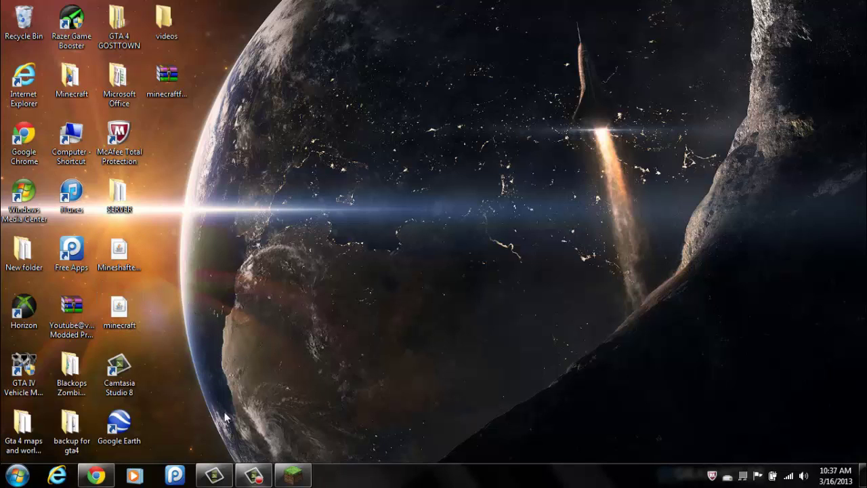
click(264, 474)
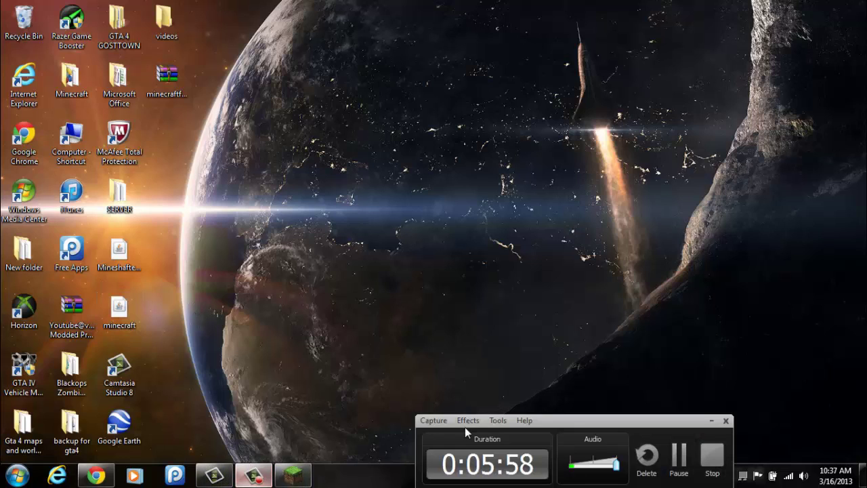